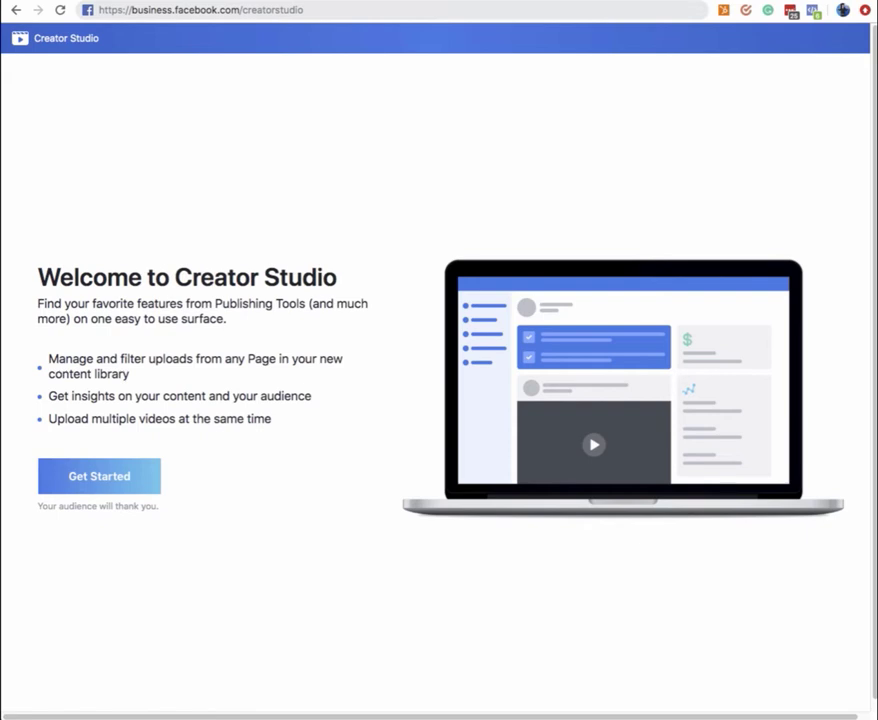
pyautogui.click(200, 10)
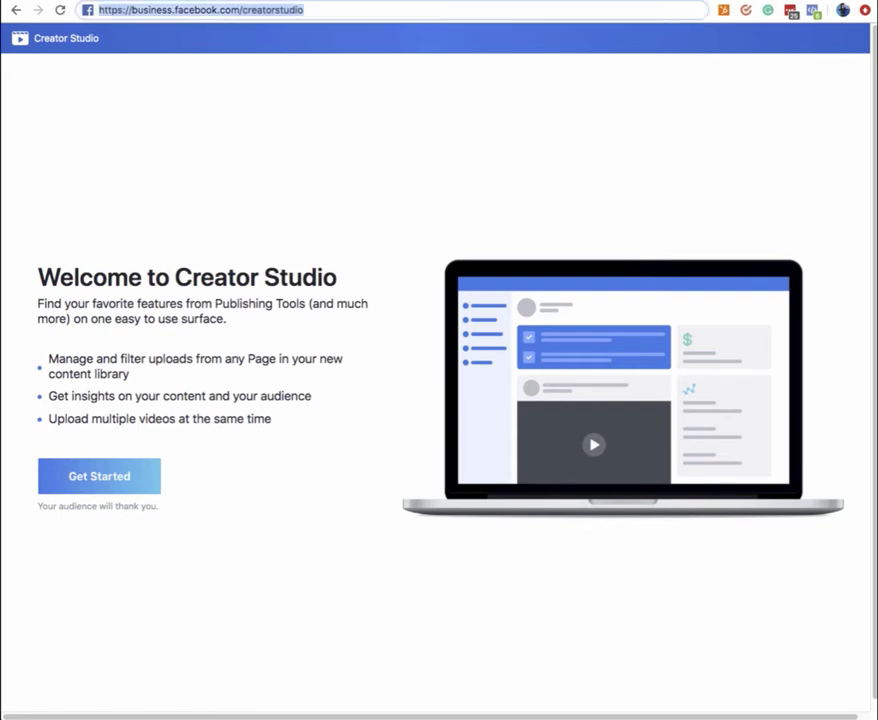
pyautogui.doubleClick(194, 10)
pyautogui.click(175, 10)
pyautogui.moveTo(175, 10); pyautogui.dragTo(132, 10)
pyautogui.press('BackSpace')
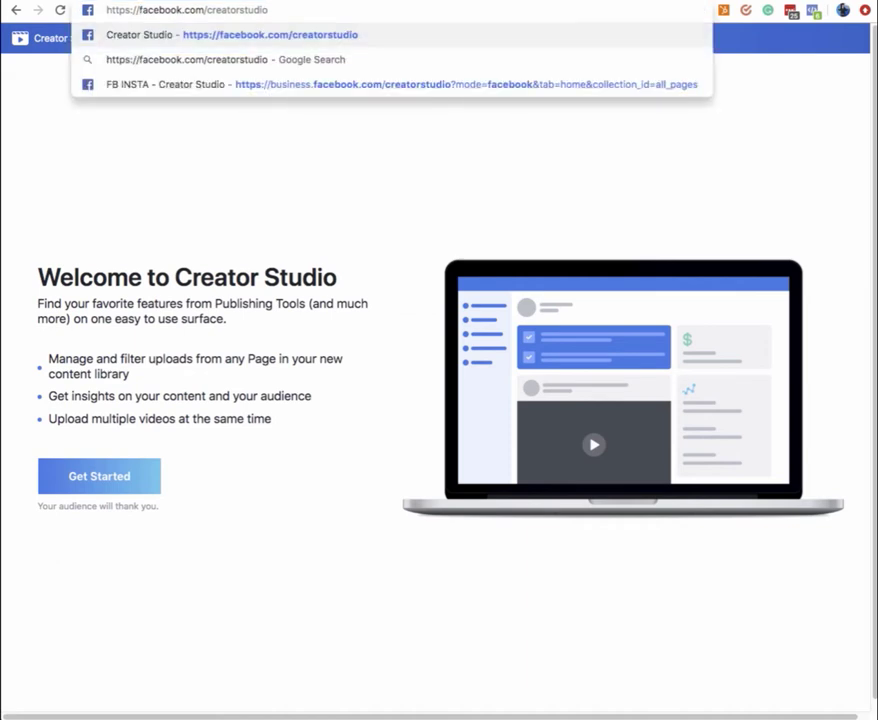
pyautogui.press('Return')
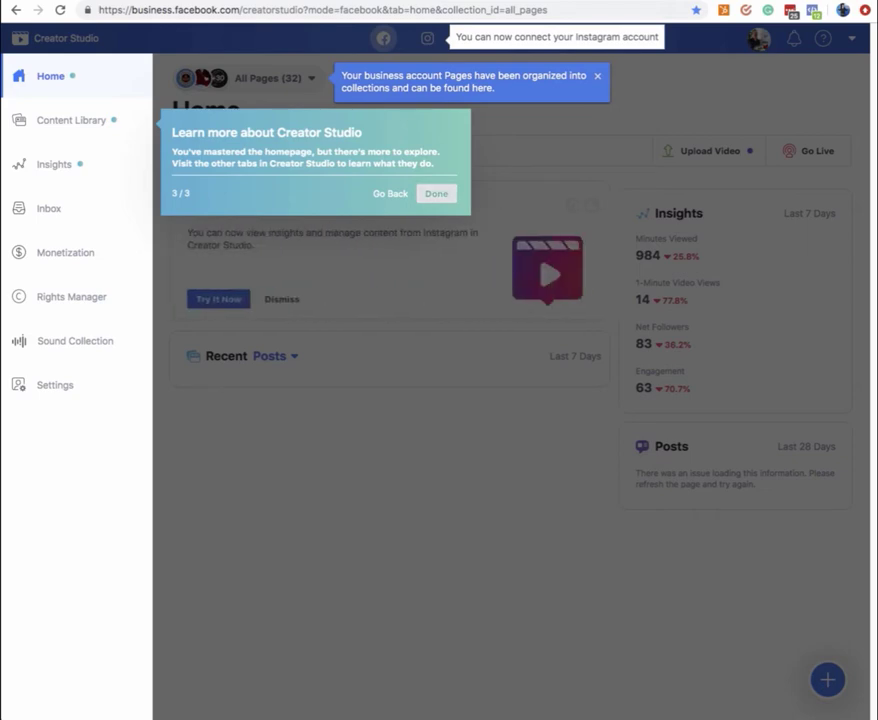
# Step: Finish the introductory tour and show only the Gem Webb Internet Marketing & Web Design Inc. Page, keeping the welcome announcement
pyautogui.click(436, 193)
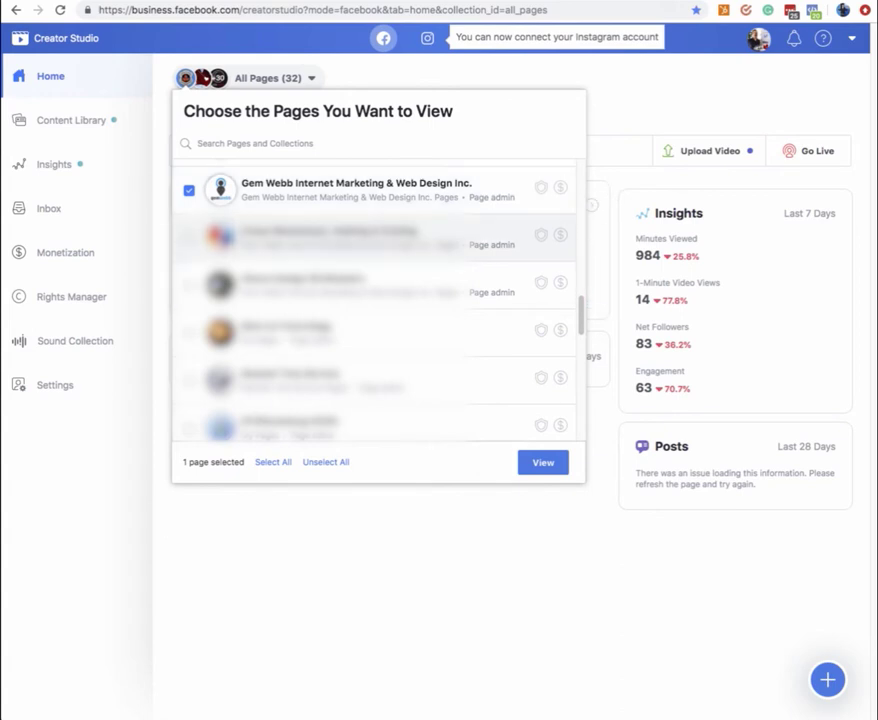
pyautogui.click(543, 462)
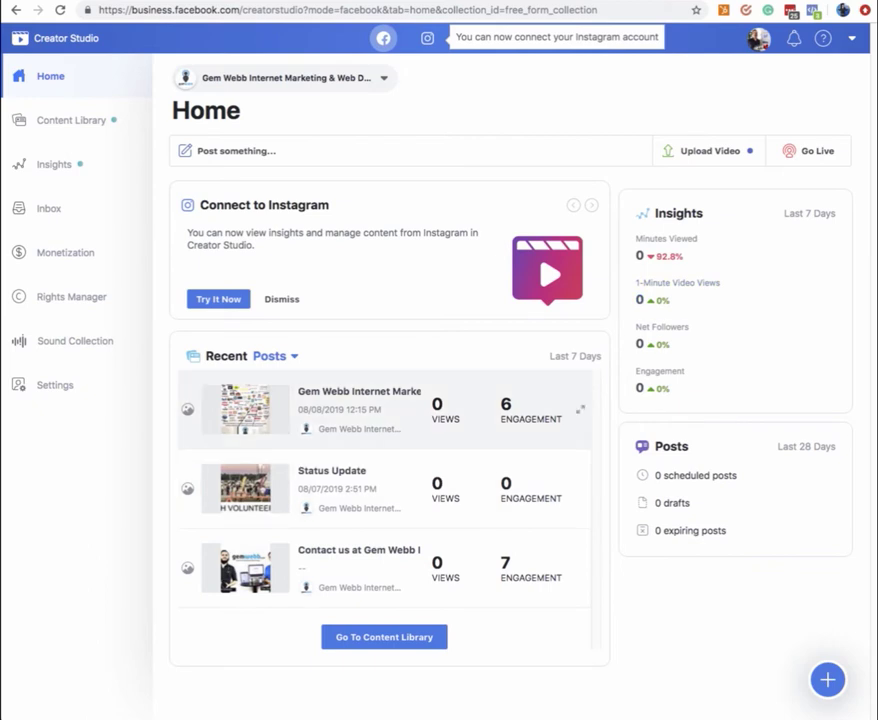
pyautogui.moveTo(517, 408)
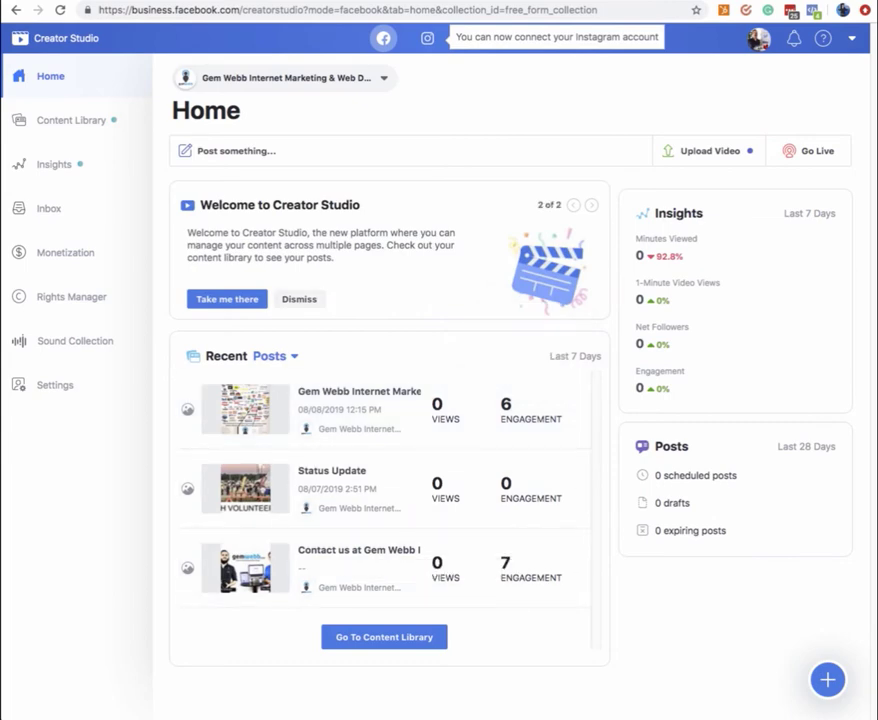
pyautogui.click(299, 298)
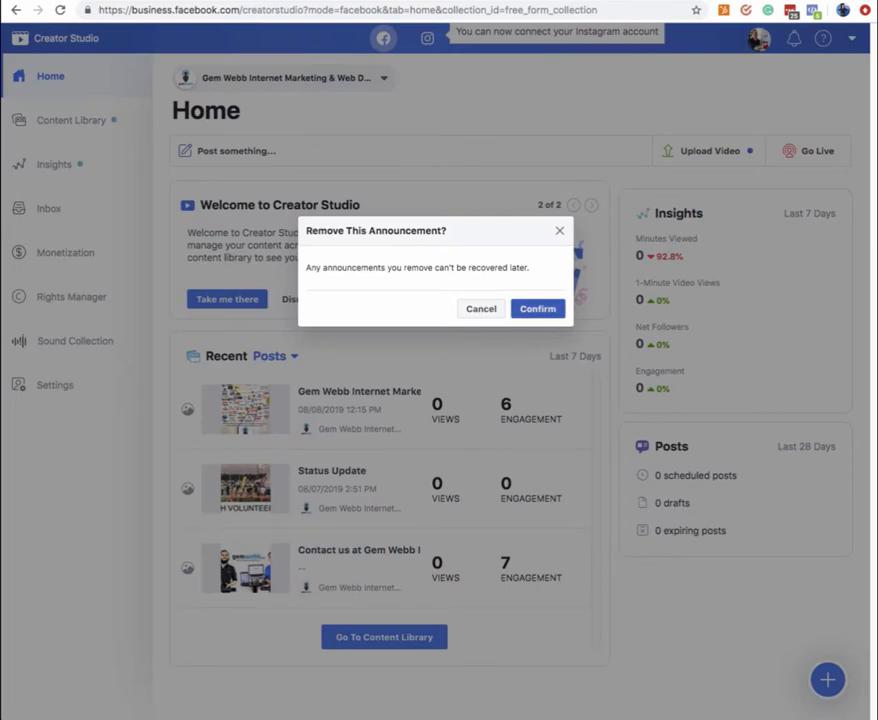
pyautogui.click(481, 308)
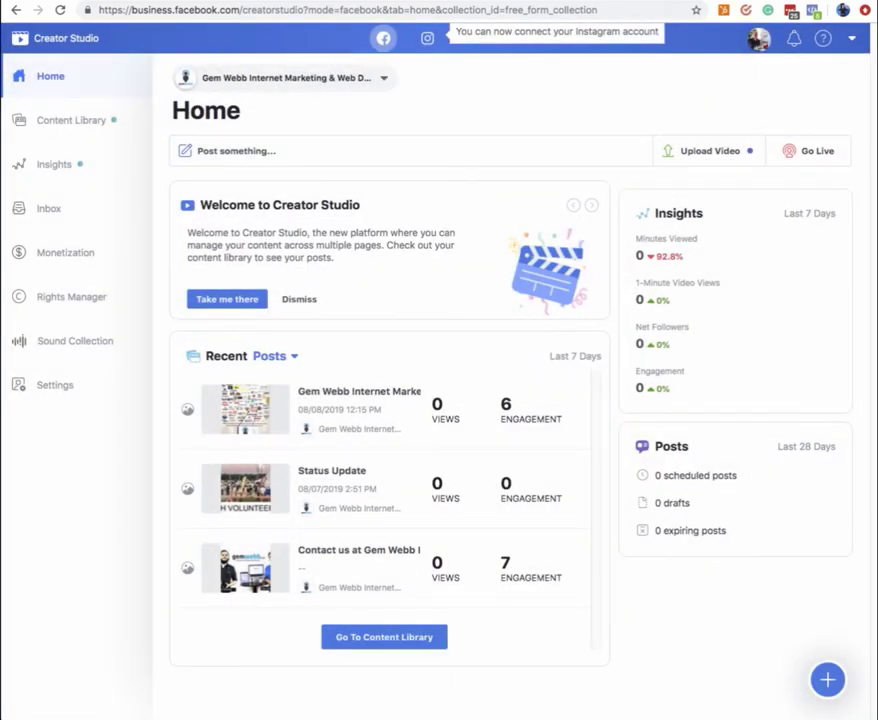
# Step: Connect the Instagram account to Creator Studio, accepting shared access for Page members and logging in with the prefilled credentials
pyautogui.click(427, 38)
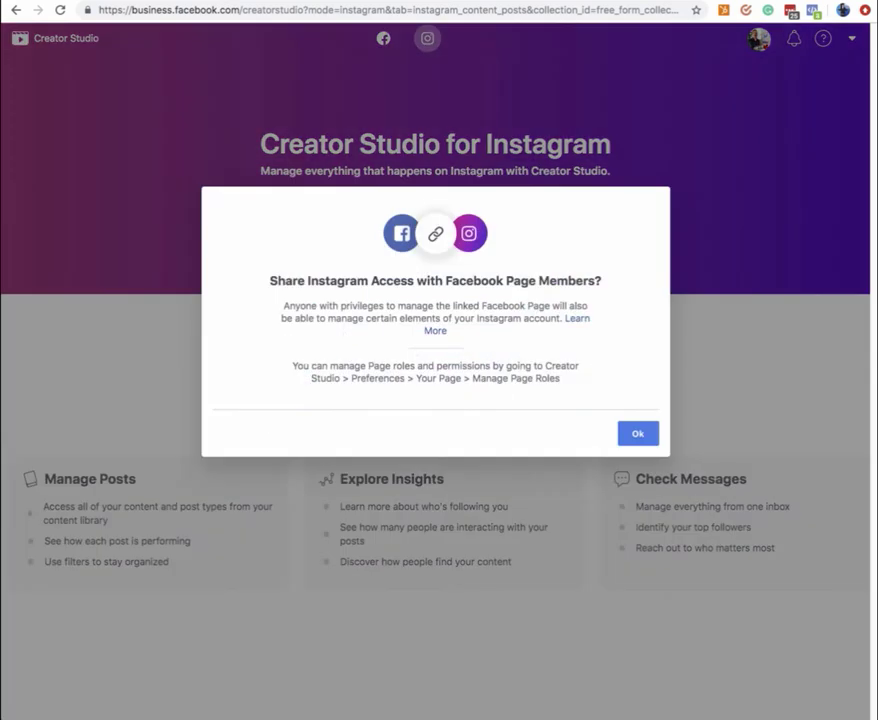
pyautogui.moveTo(307, 281); pyautogui.dragTo(601, 281)
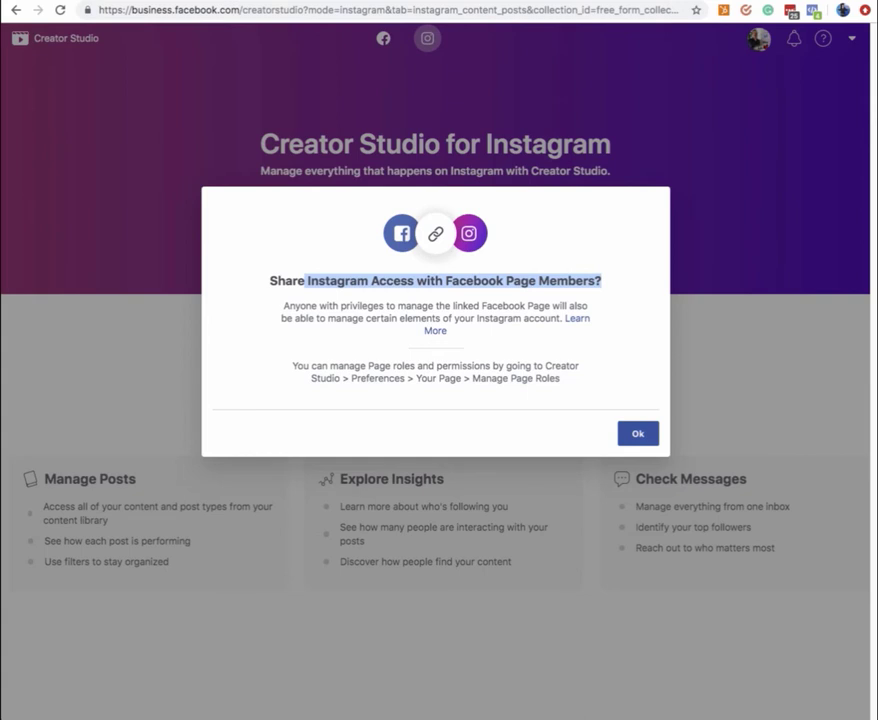
pyautogui.click(637, 433)
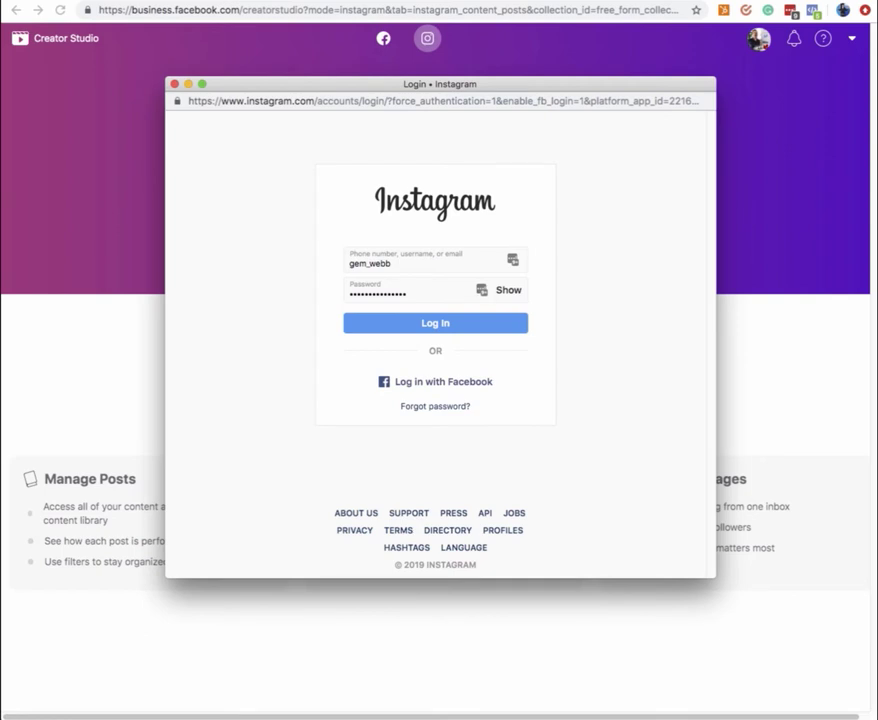
pyautogui.press('Return')
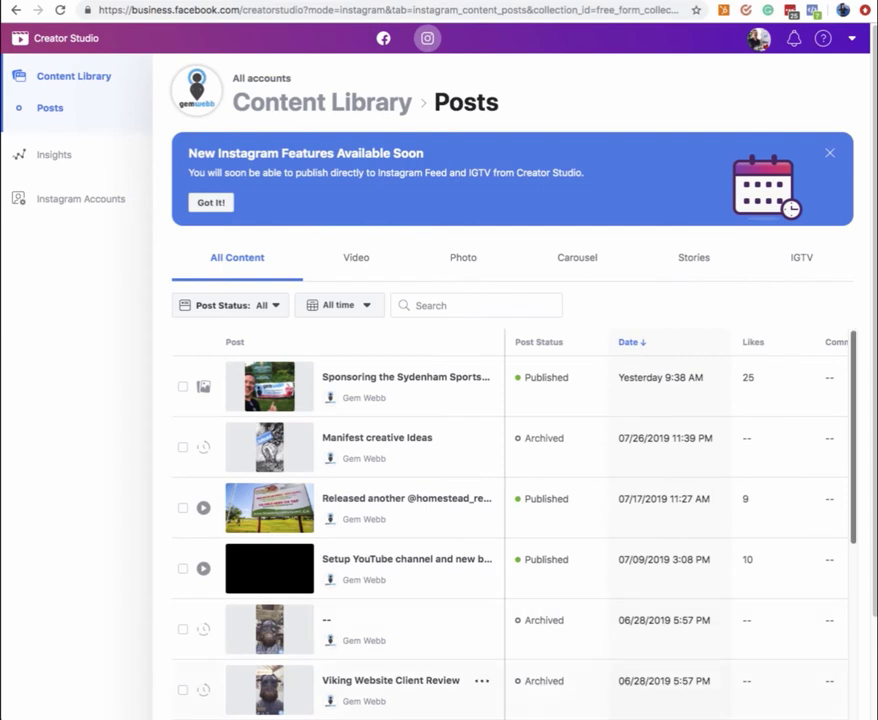
# Step: Filter the Instagram posts to videos and view the performance details of the Google Ads & Facebook Ad post from 03/27/2019
pyautogui.moveTo(873, 690); pyautogui.dragTo(858, 690)
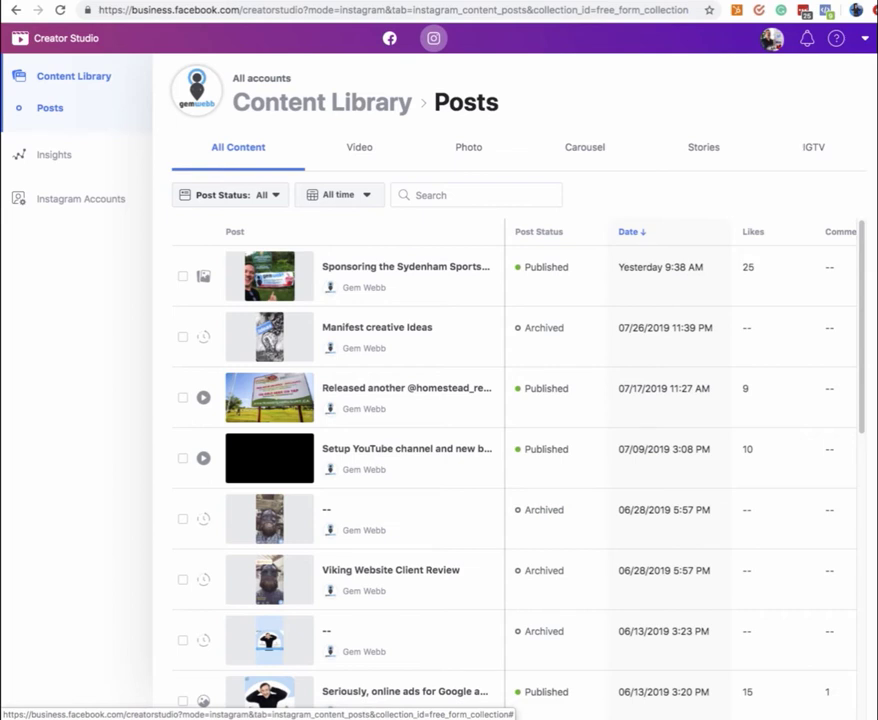
pyautogui.click(359, 147)
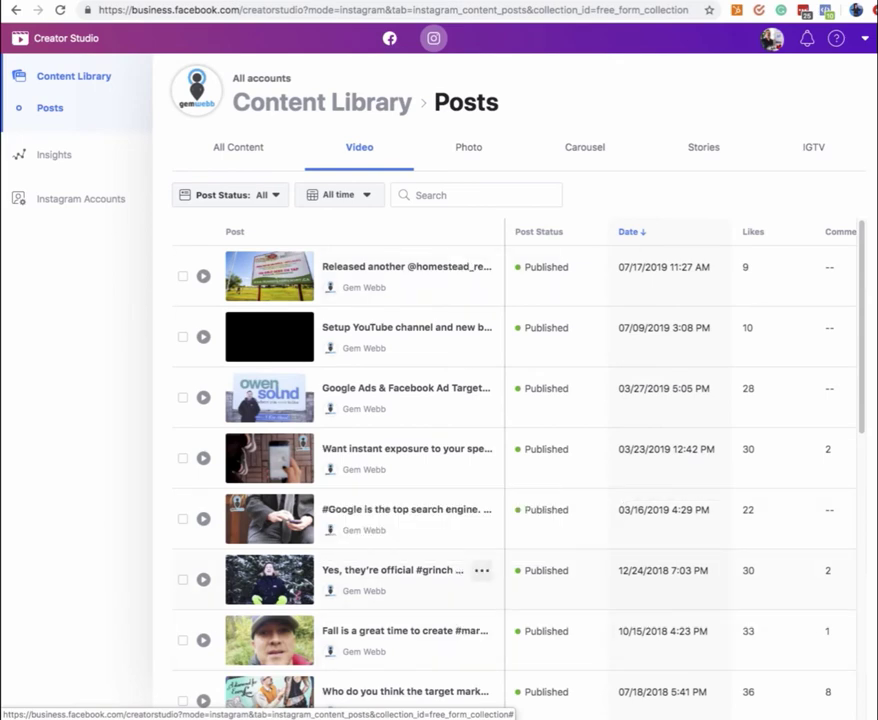
pyautogui.click(482, 570)
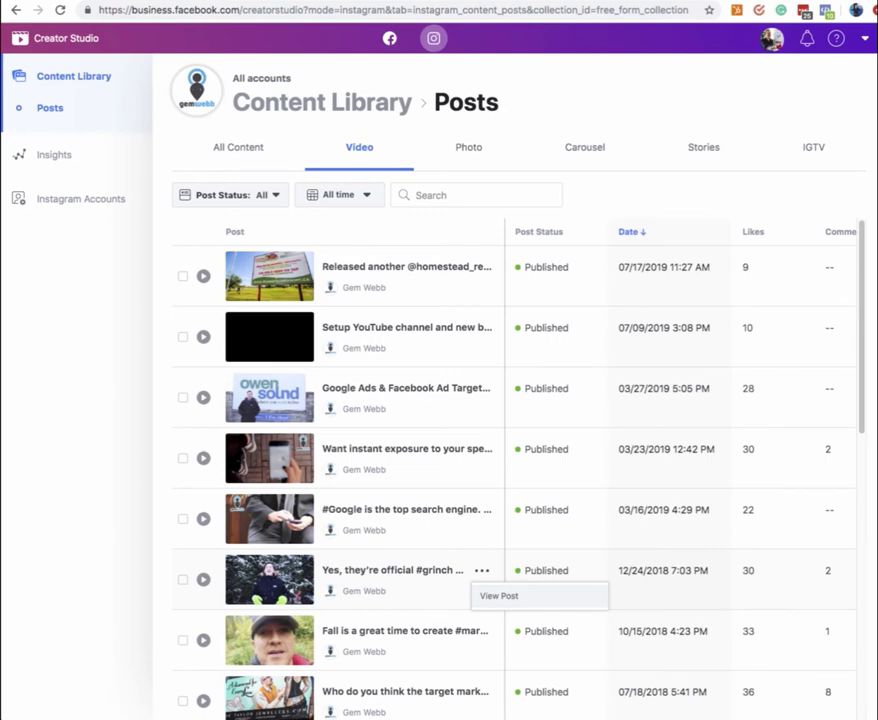
pyautogui.click(482, 388)
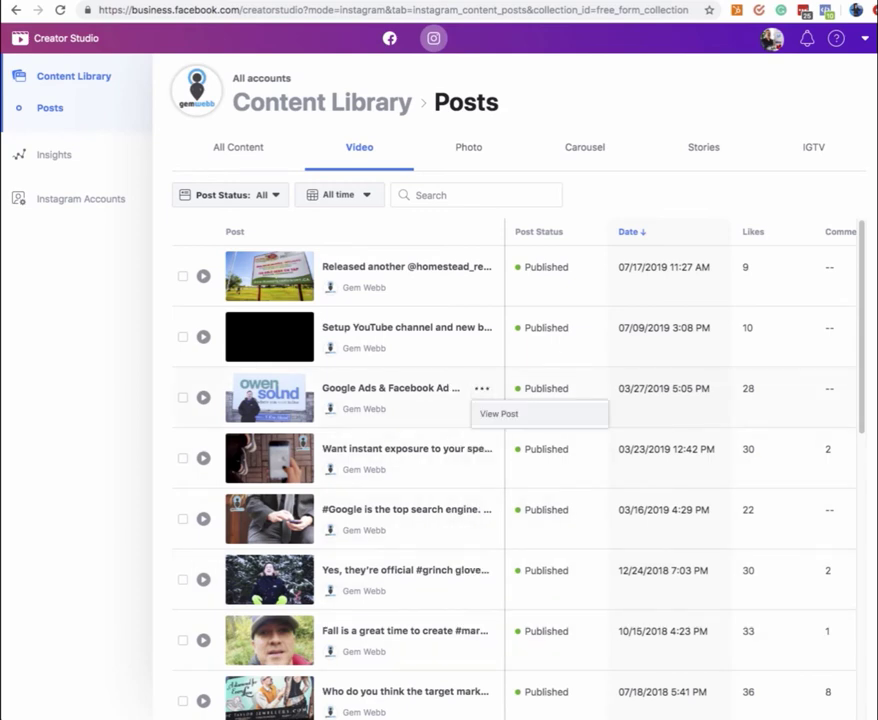
pyautogui.click(499, 413)
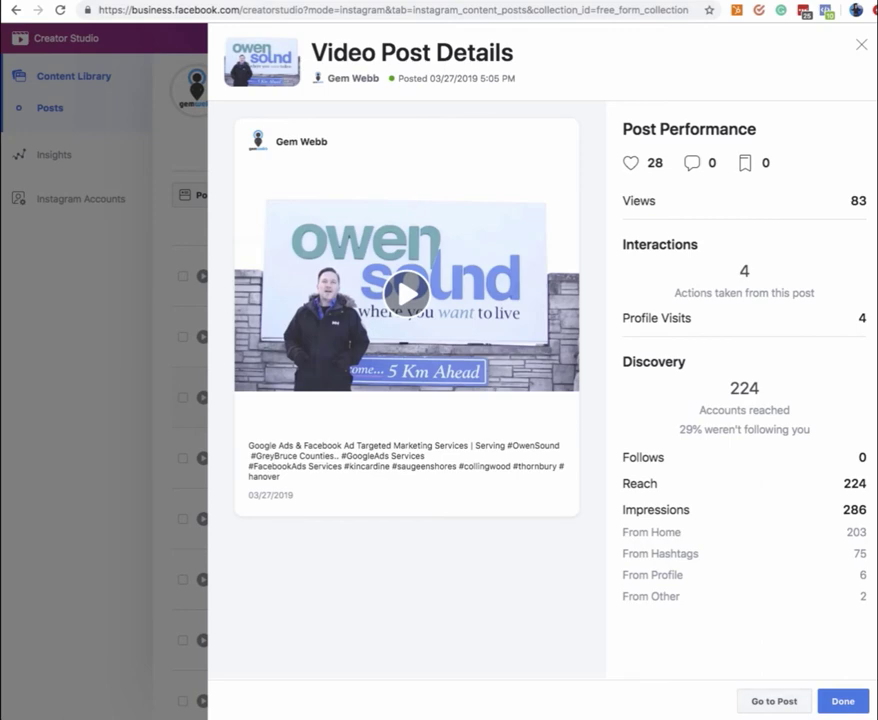
pyautogui.click(843, 701)
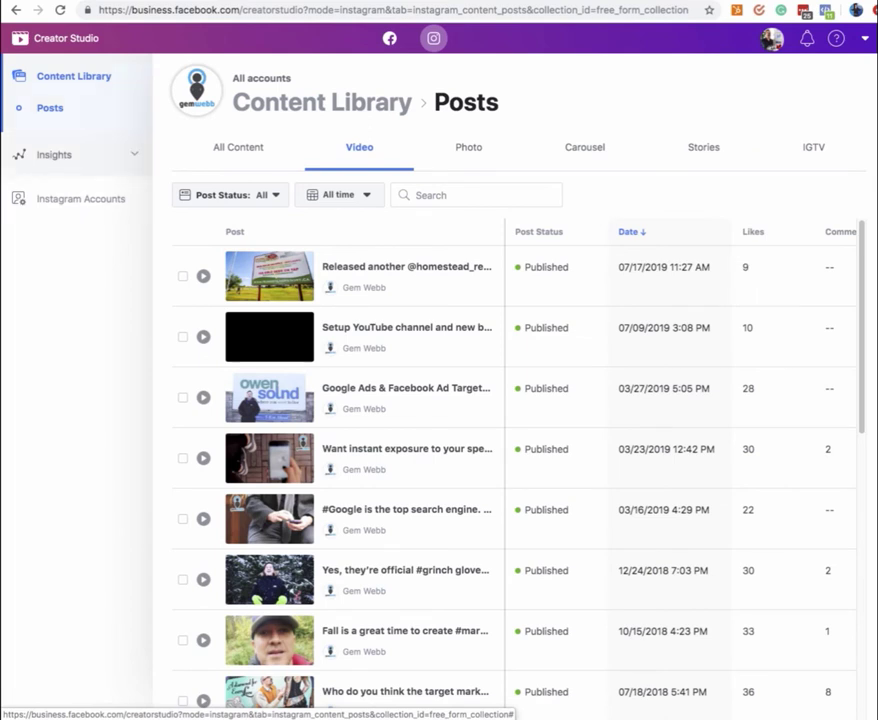
# Step: Review the connected Instagram account's activity insights, covering both the Interactions and Discovery sections
pyautogui.click(54, 155)
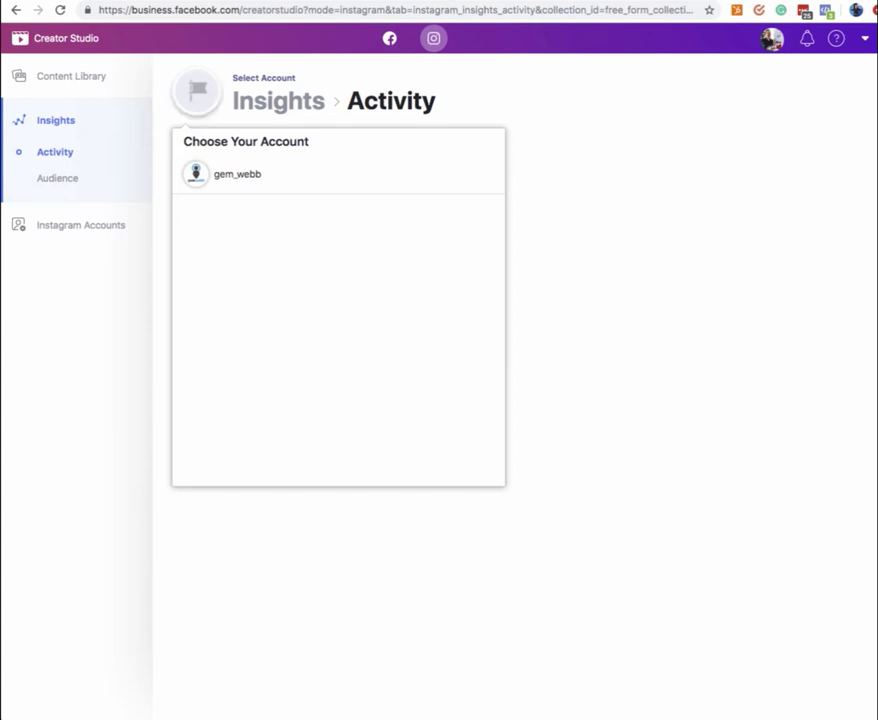
pyautogui.click(237, 174)
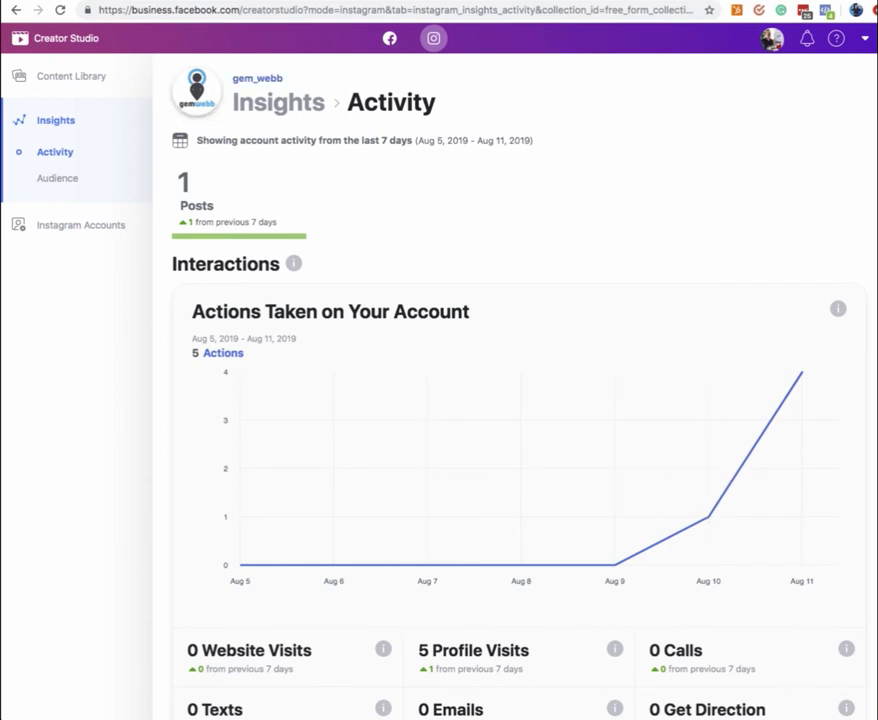
pyautogui.moveTo(708, 516)
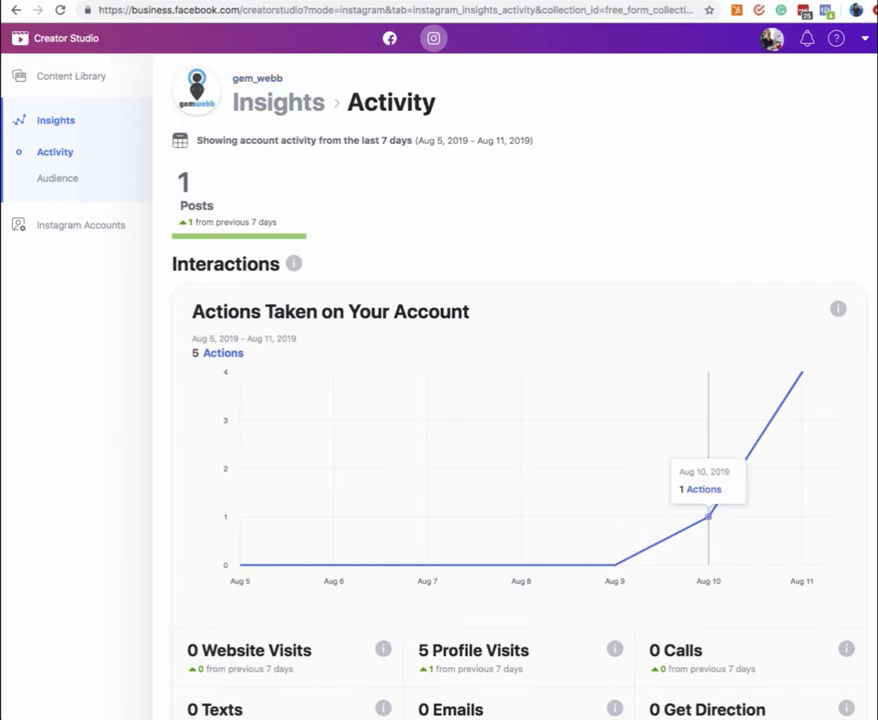
pyautogui.scroll(-6, 615, 560)
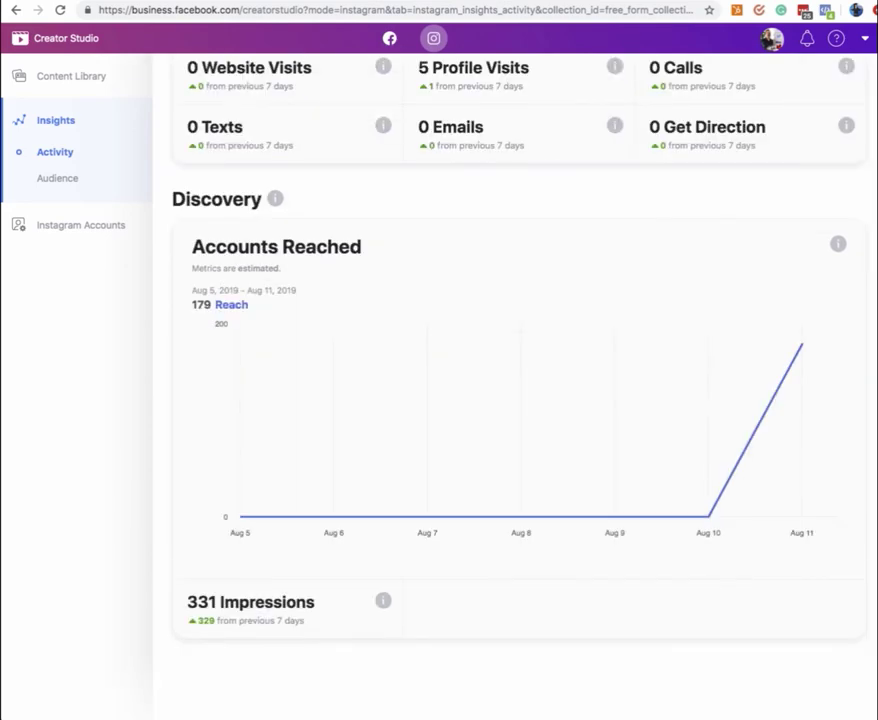
pyautogui.scroll(6, 230, 540)
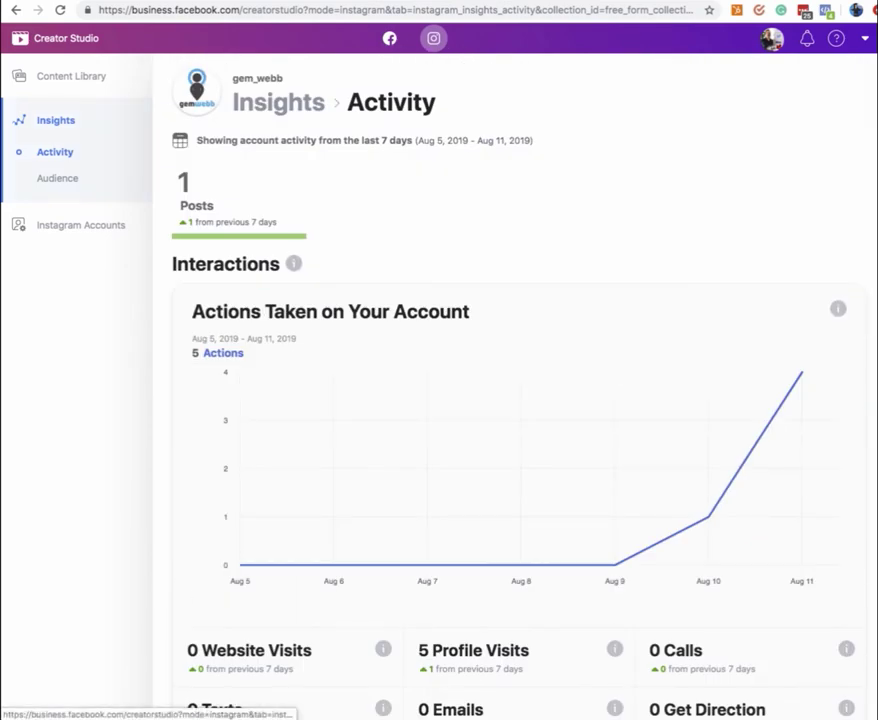
# Step: Return to the Instagram content library and dismiss the announcement about new Instagram features
pyautogui.click(71, 76)
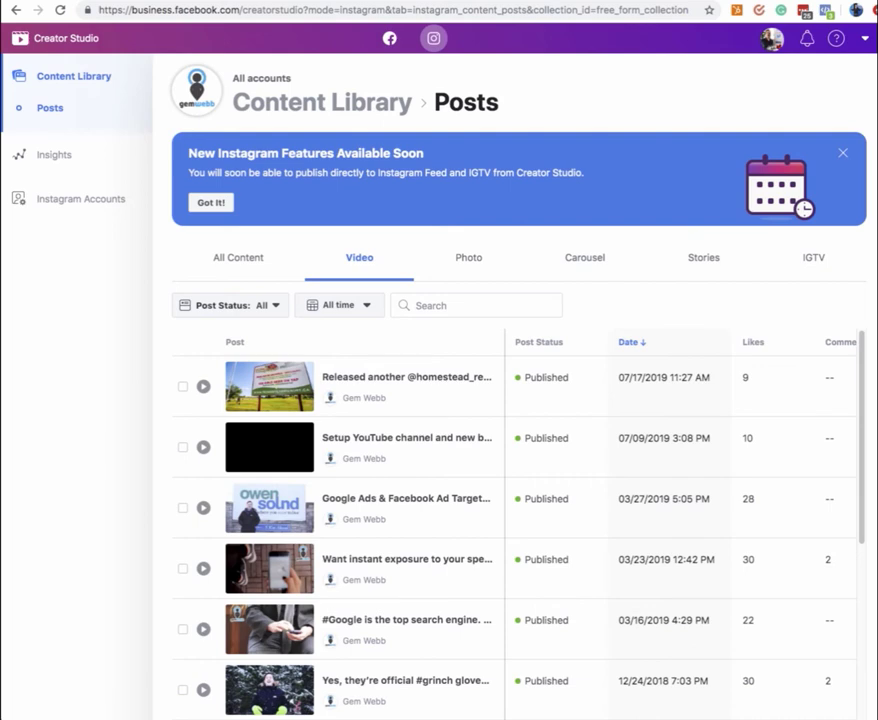
pyautogui.click(210, 202)
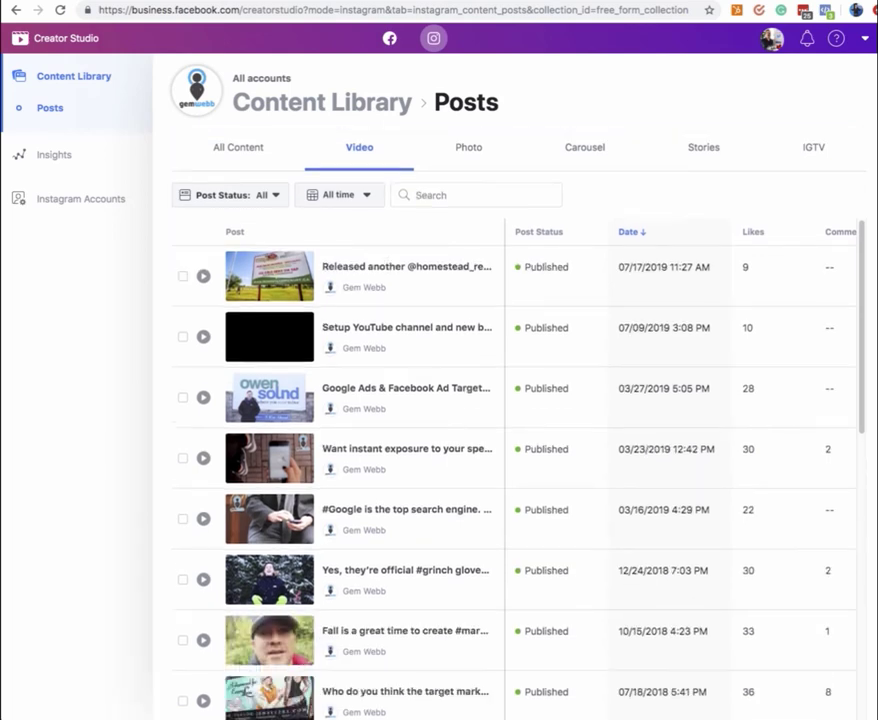
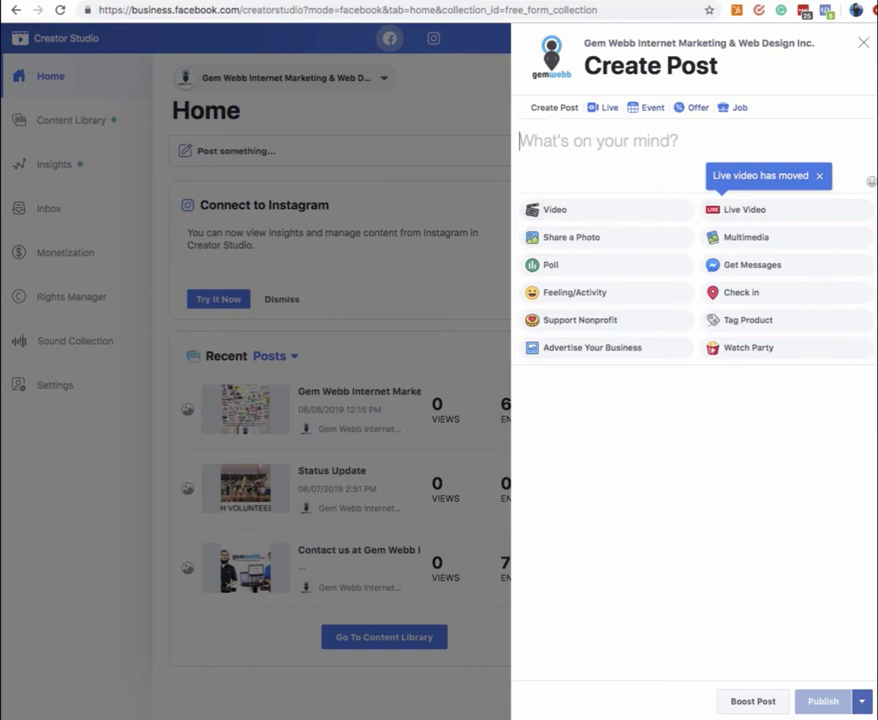
# Step: Enter "Here is a test." as the text of the new Facebook Page post
pyautogui.write('Here us a')
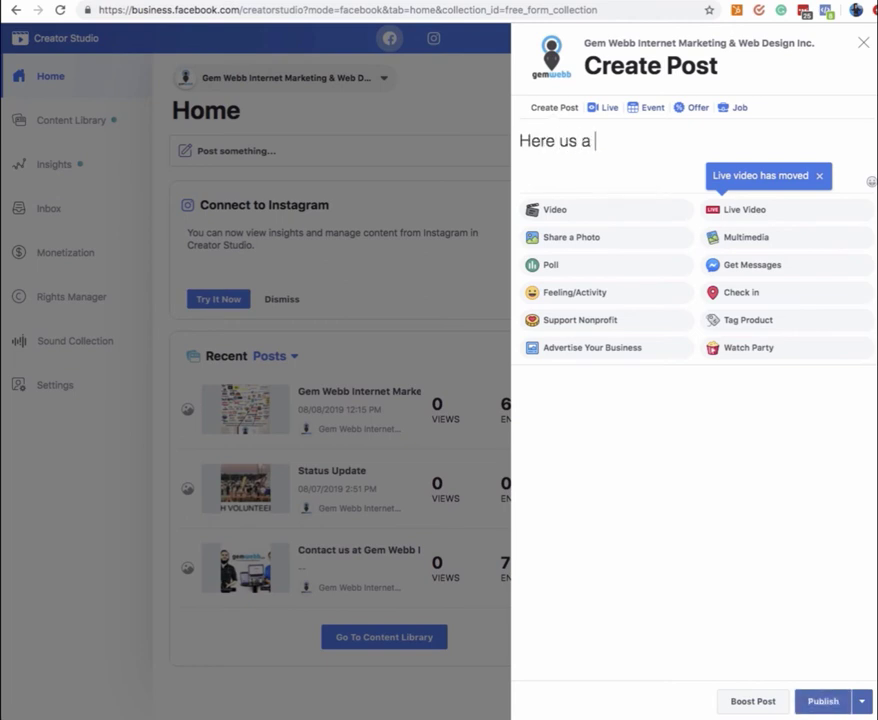
pyautogui.press('BackSpace')
pyautogui.press('BackSpace')
pyautogui.press('BackSpace')
pyautogui.press('BackSpace')
pyautogui.write('is a test.')
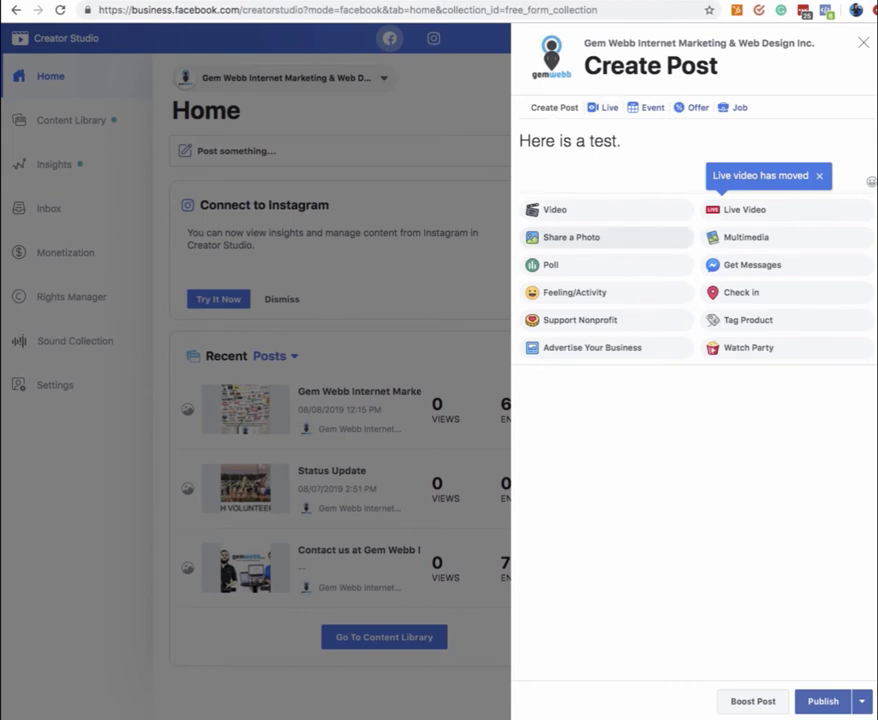
# Step: Attach the photo of the phone gimbals to the Facebook post, keeping the draft open
pyautogui.click(606, 237)
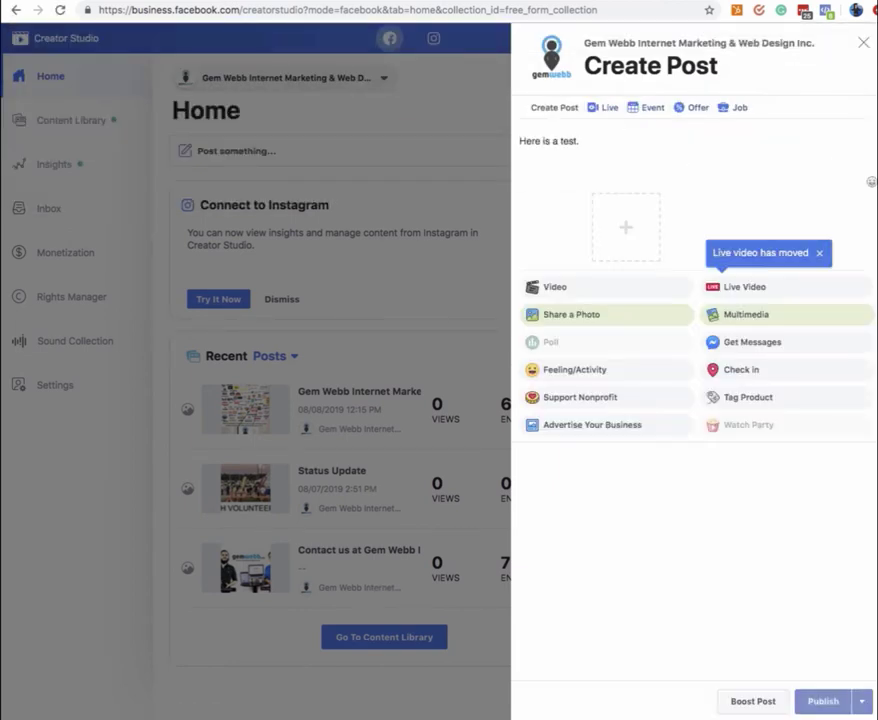
pyautogui.press('super+a')
pyautogui.press('Escape')
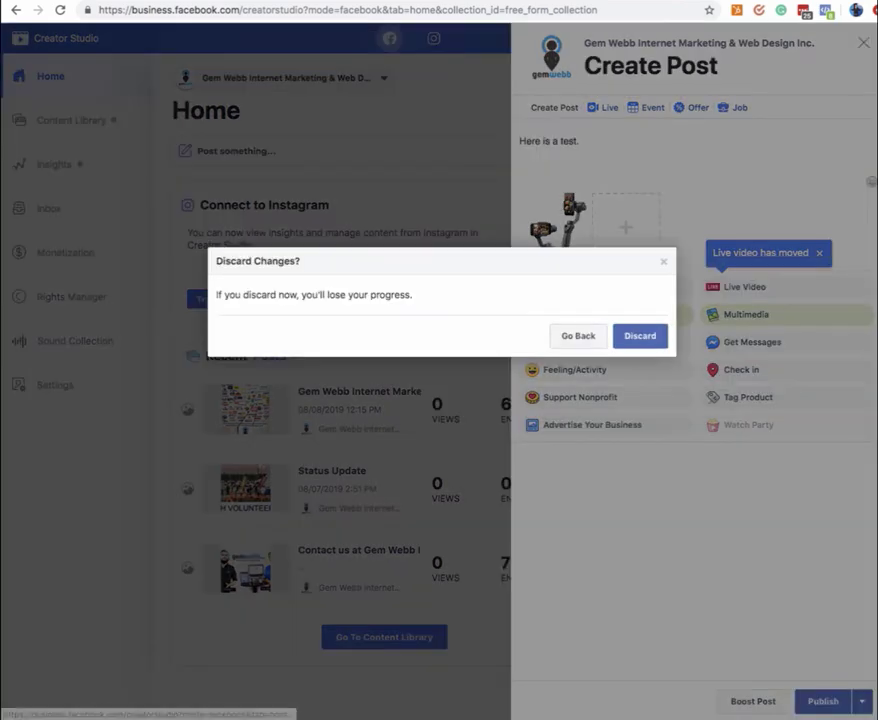
pyautogui.press('Escape')
# Step: Change the post text to "Here is a brand new company video tool we're using on client productions in 2019!"
pyautogui.press('super+a')
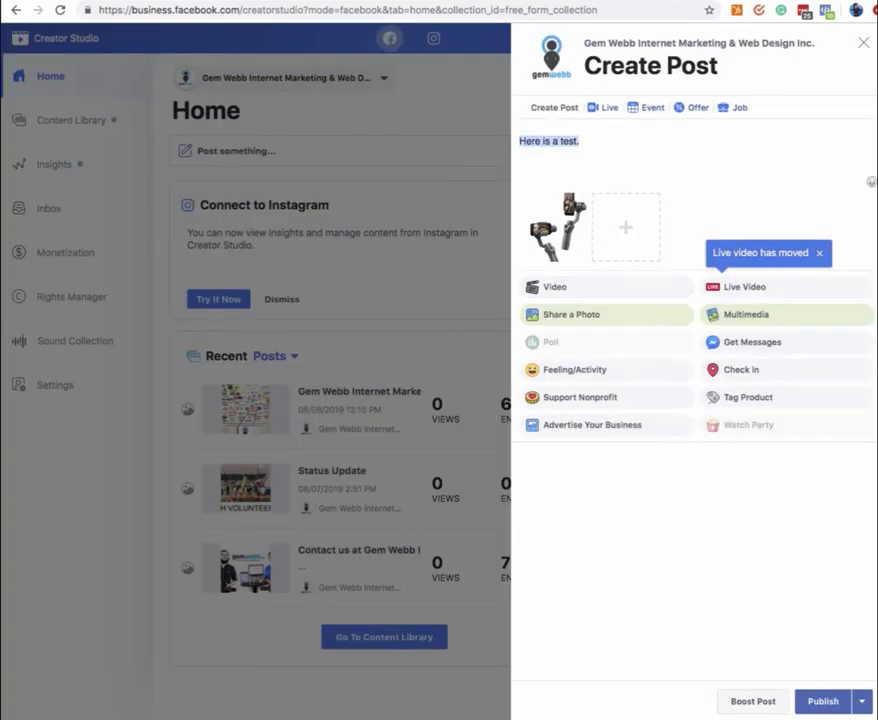
pyautogui.moveTo(579, 141); pyautogui.dragTo(553, 141)
pyautogui.write('a')
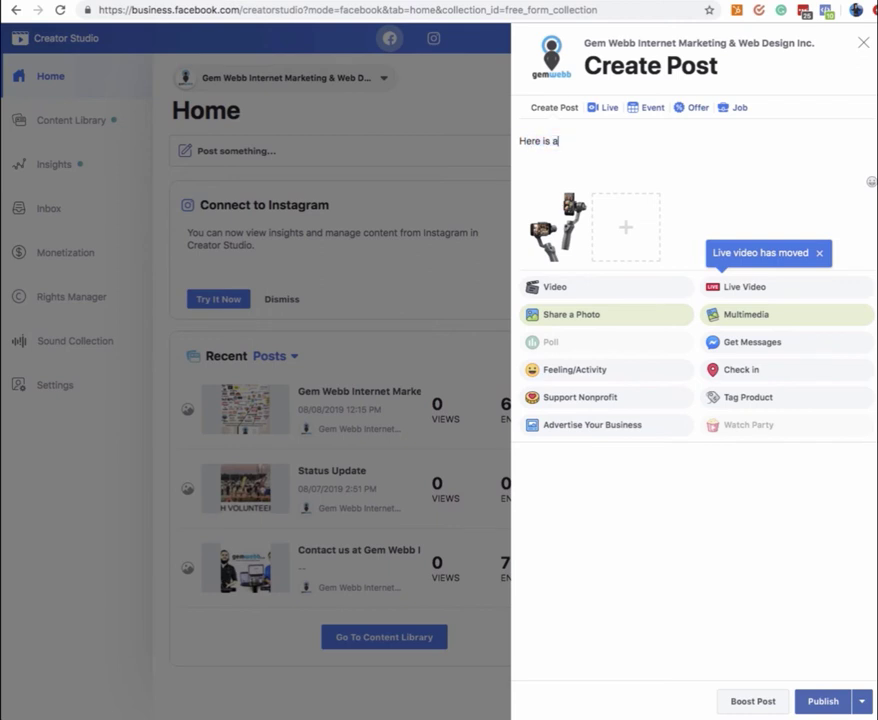
pyautogui.write(' brand new compa')
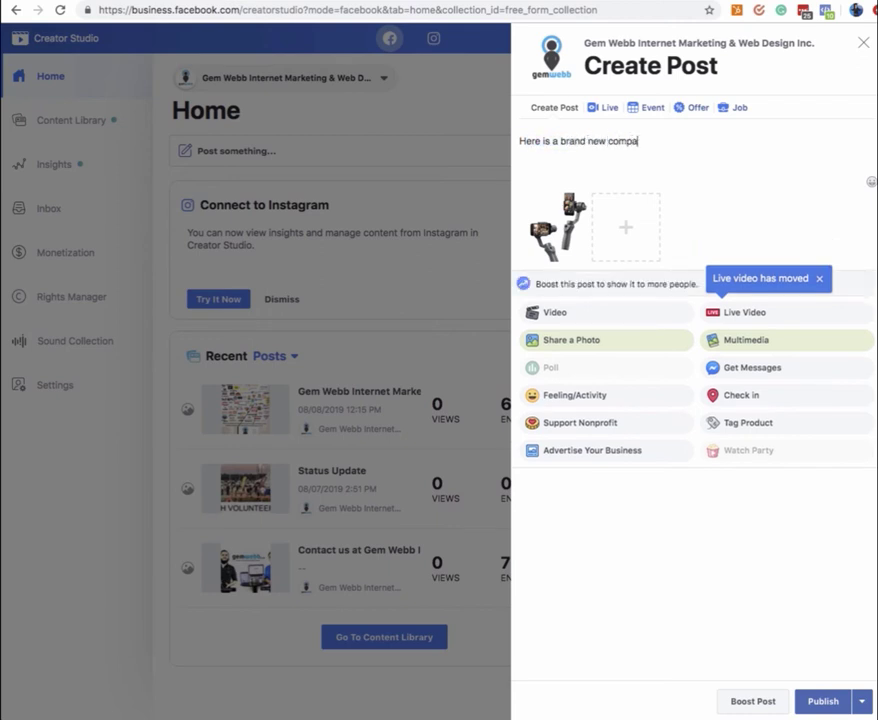
pyautogui.write("ny video tool we're using on ")
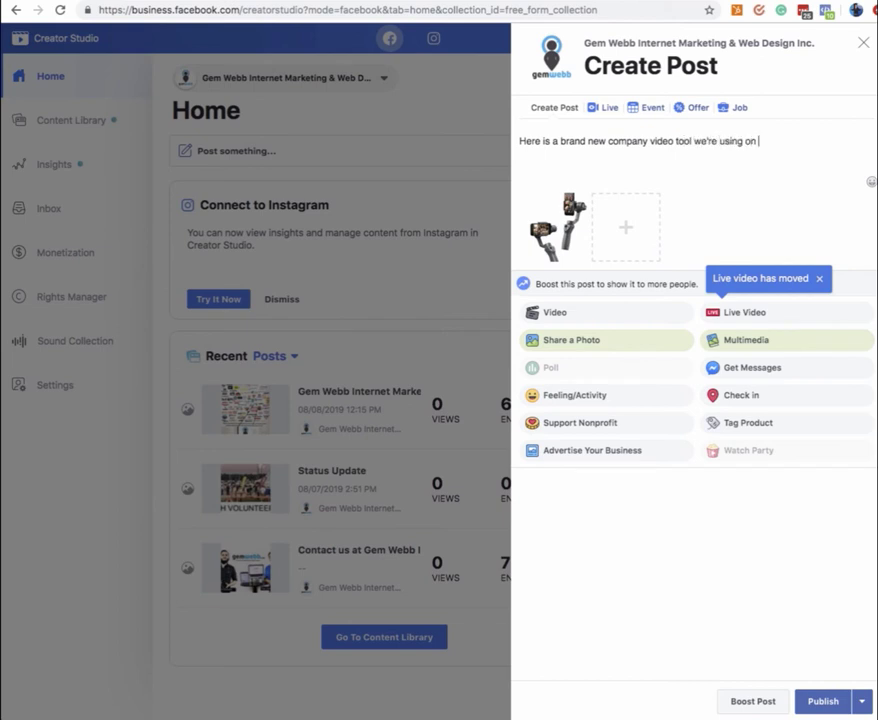
pyautogui.write('client productions in 2019!')
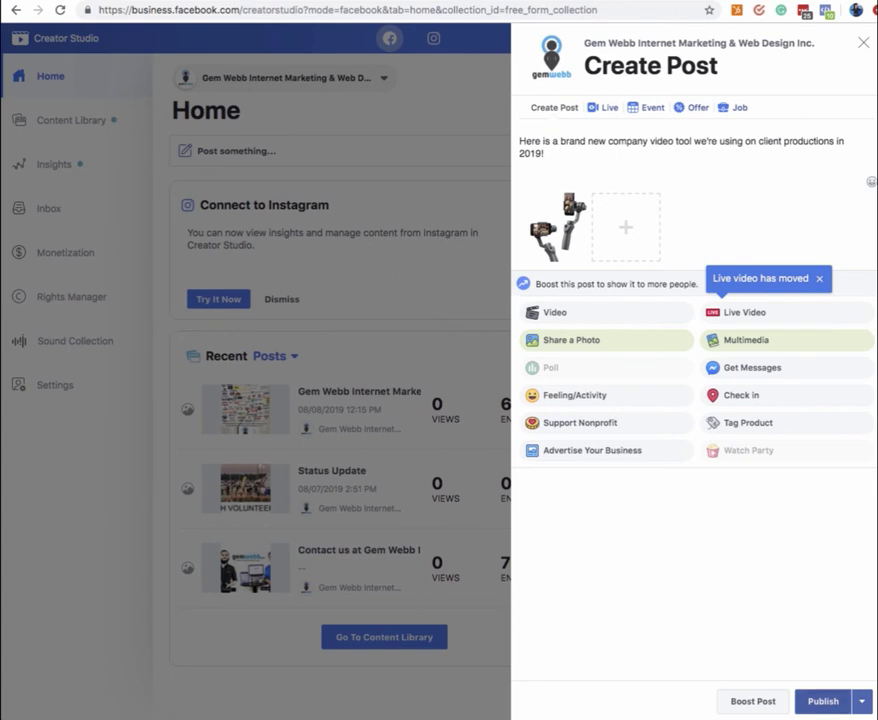
# Step: Schedule the Facebook post for publication on August 14, 2019 at 1:09 PM
pyautogui.click(861, 701)
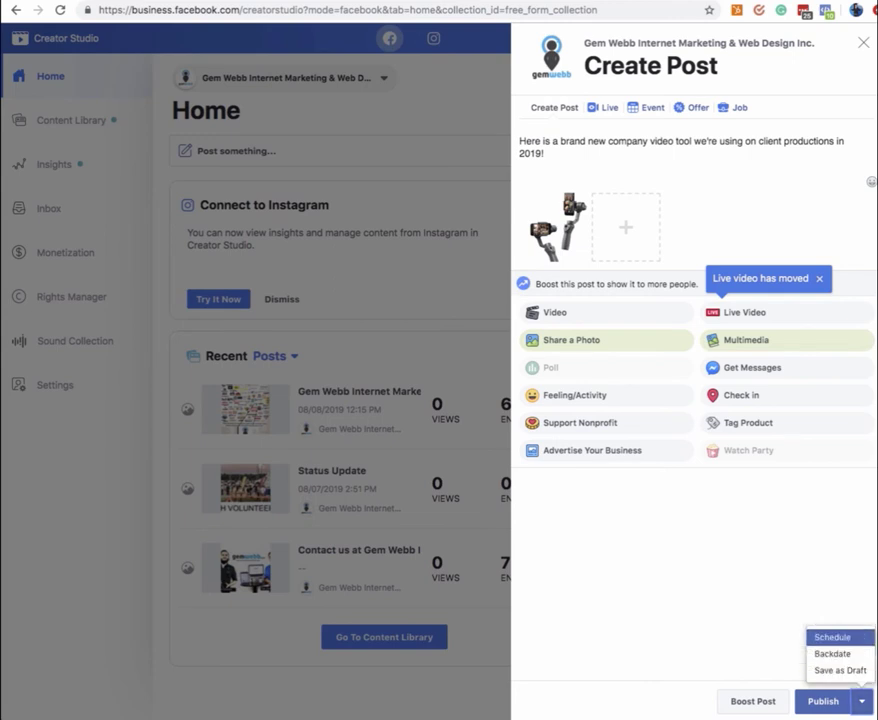
pyautogui.click(832, 637)
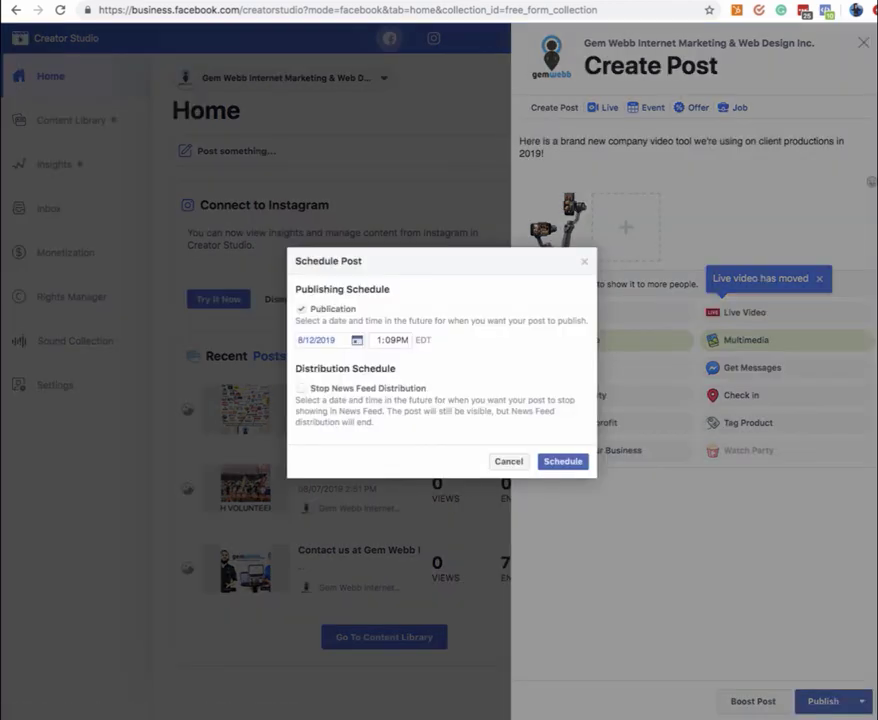
pyautogui.click(316, 340)
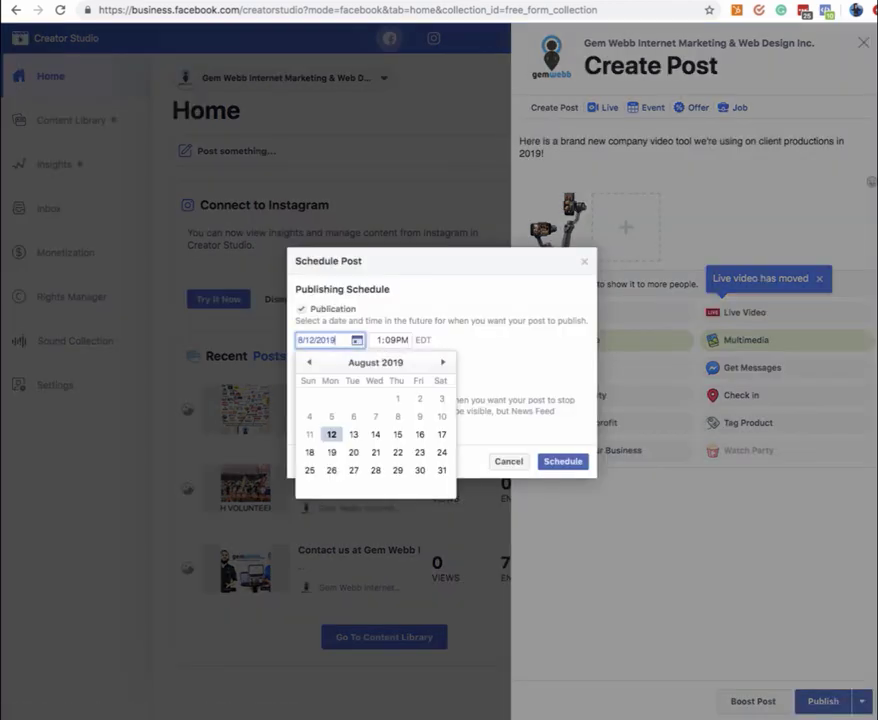
pyautogui.click(374, 435)
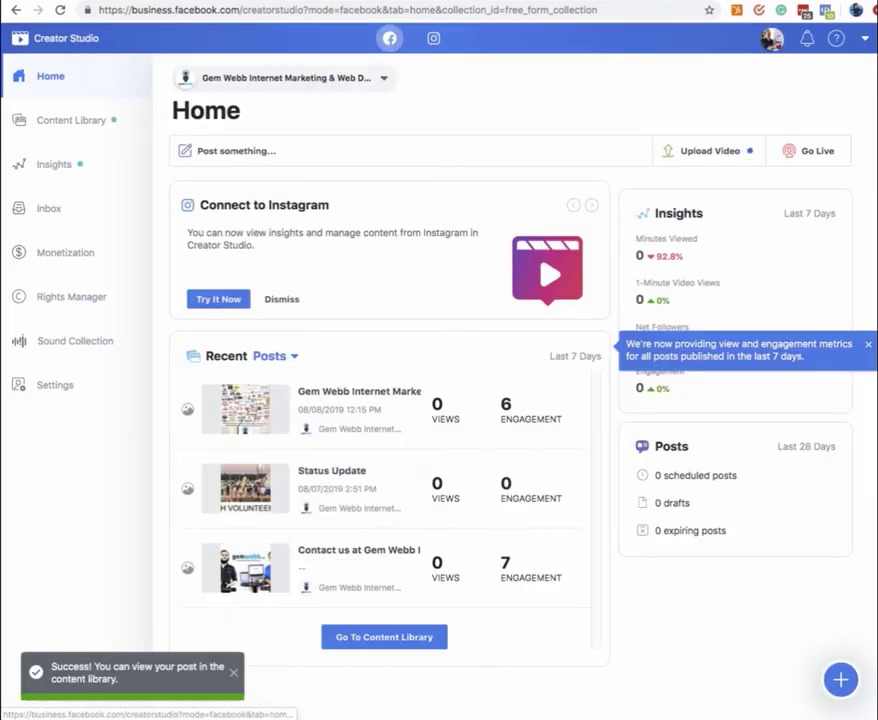
pyautogui.click(562, 461)
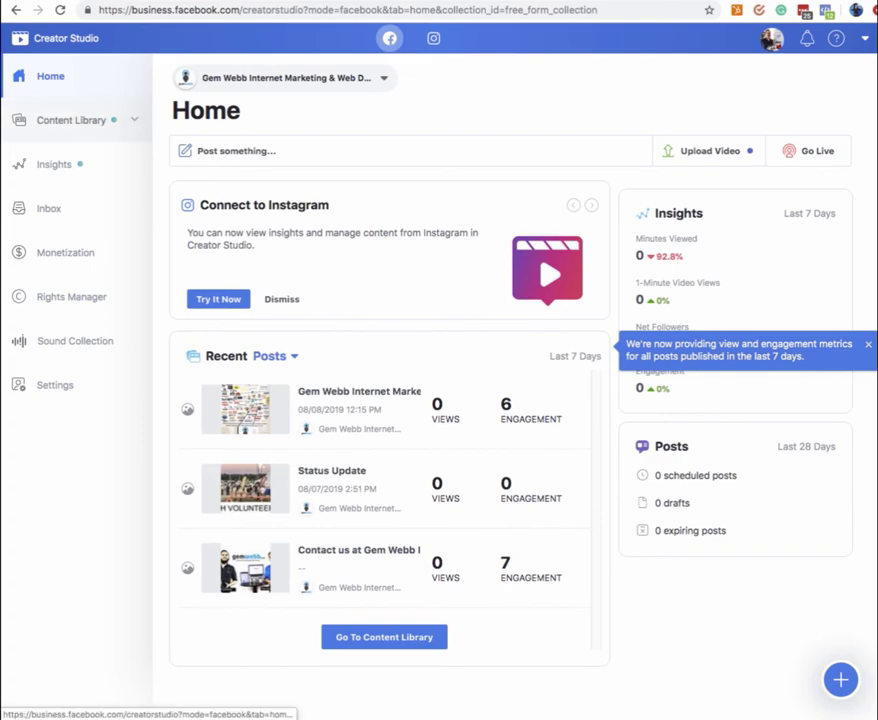
# Step: Go to the Facebook content library, postpone its introductory tour, and view the scheduled posts
pyautogui.click(70, 120)
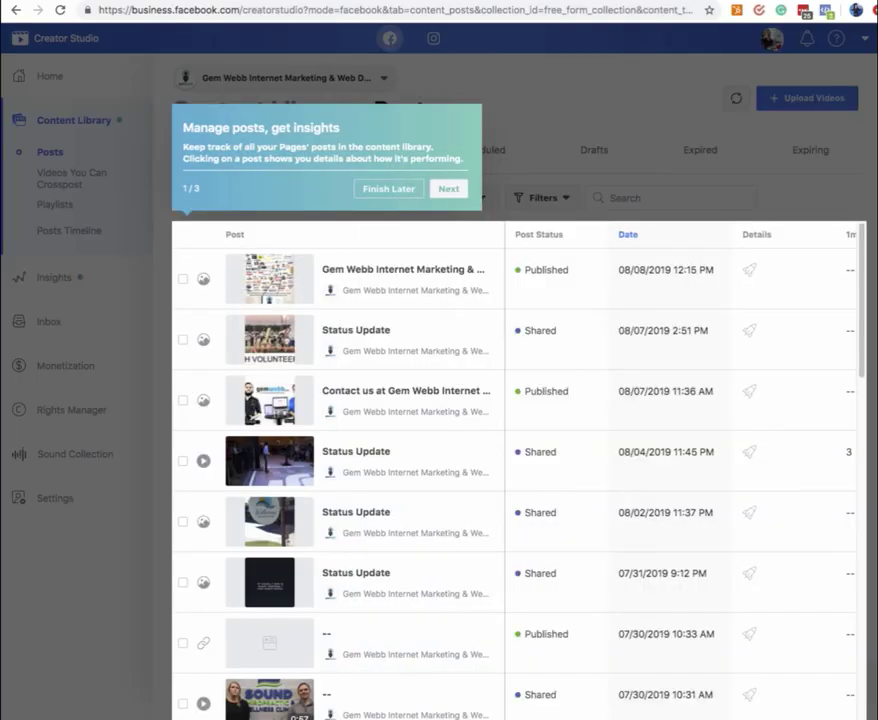
pyautogui.click(388, 188)
pyautogui.click(605, 180)
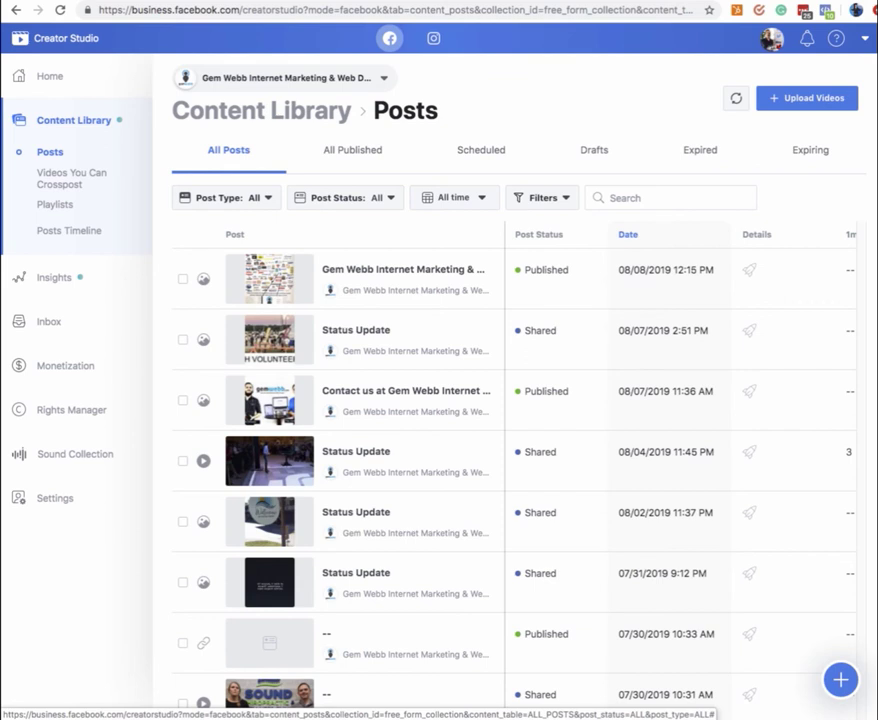
pyautogui.click(481, 150)
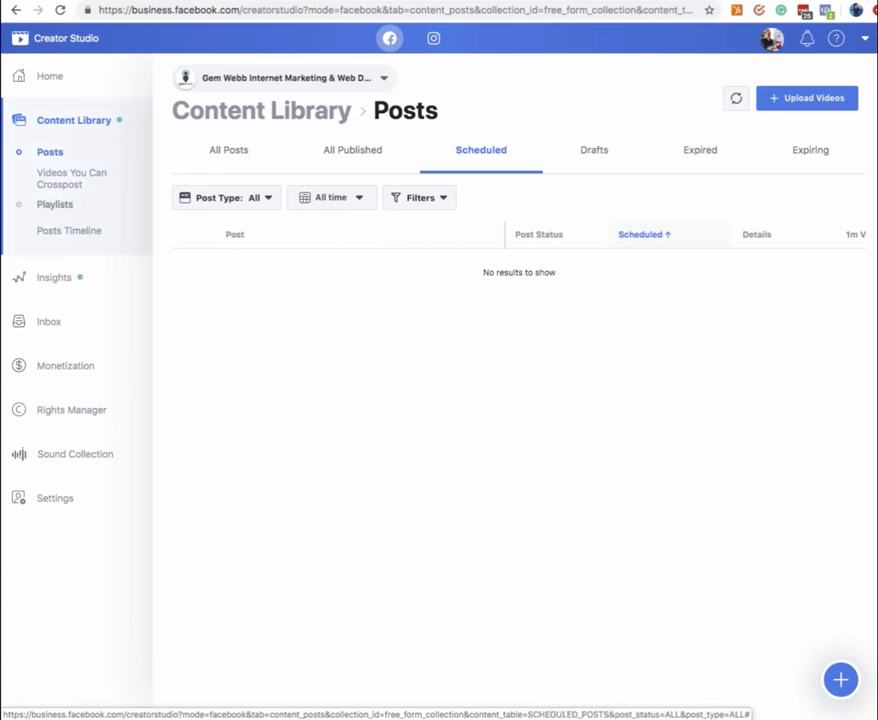
# Step: Return to the Home page and permanently remove the Connect to Instagram announcement
pyautogui.click(50, 76)
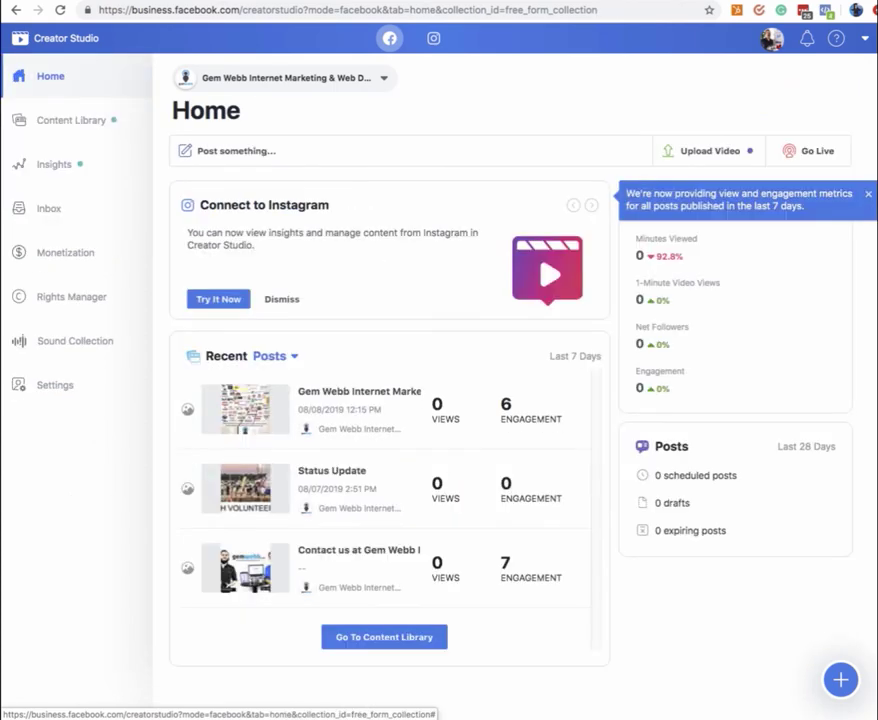
pyautogui.click(281, 299)
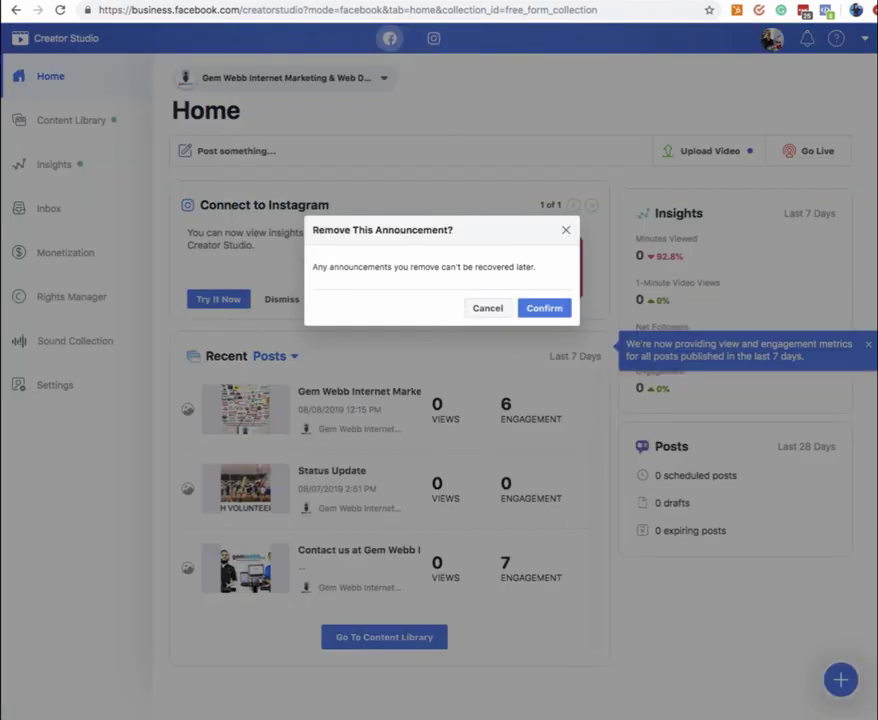
pyautogui.click(543, 308)
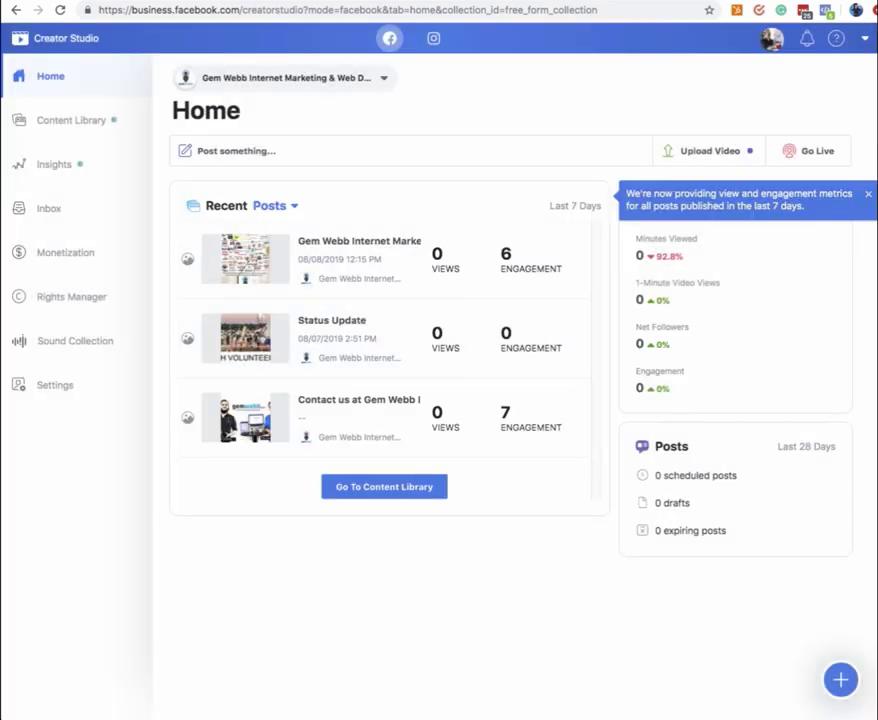
# Step: Look at the scheduled gimbal post in its editor from the Home page's scheduled posts, and discard any changes
pyautogui.click(695, 475)
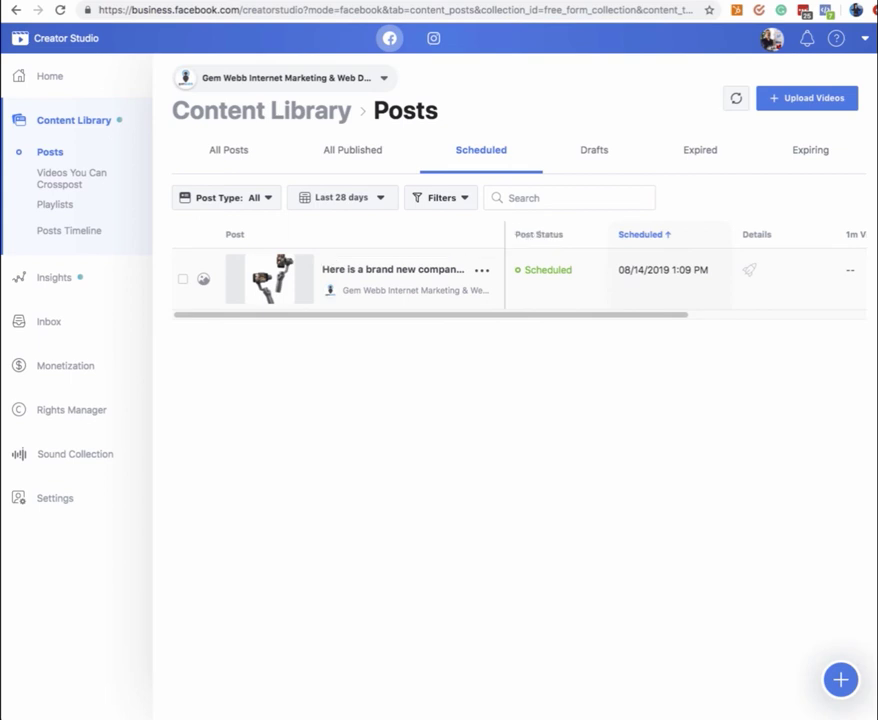
pyautogui.click(393, 269)
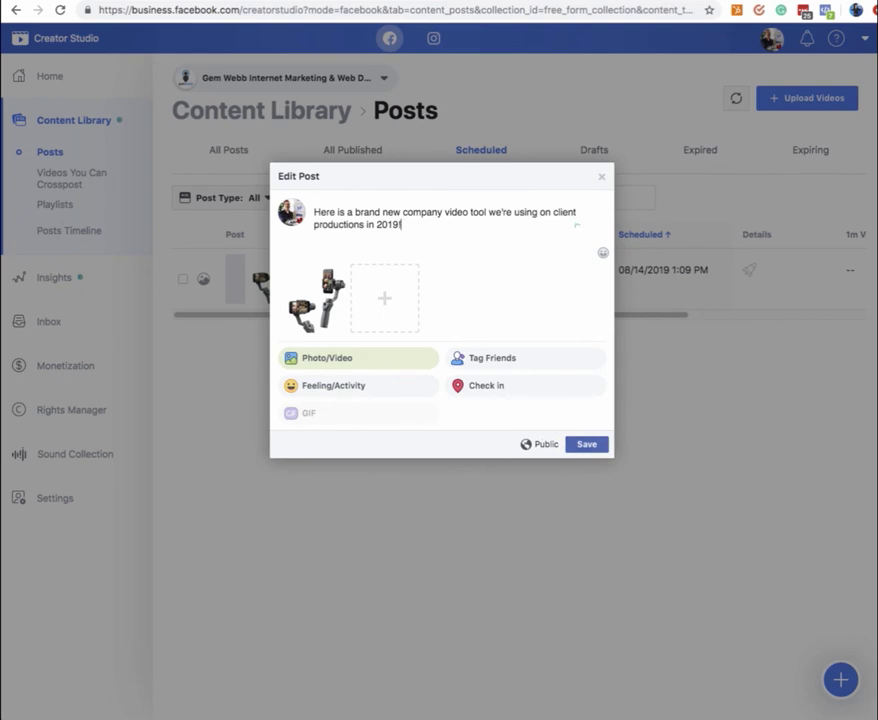
pyautogui.click(601, 176)
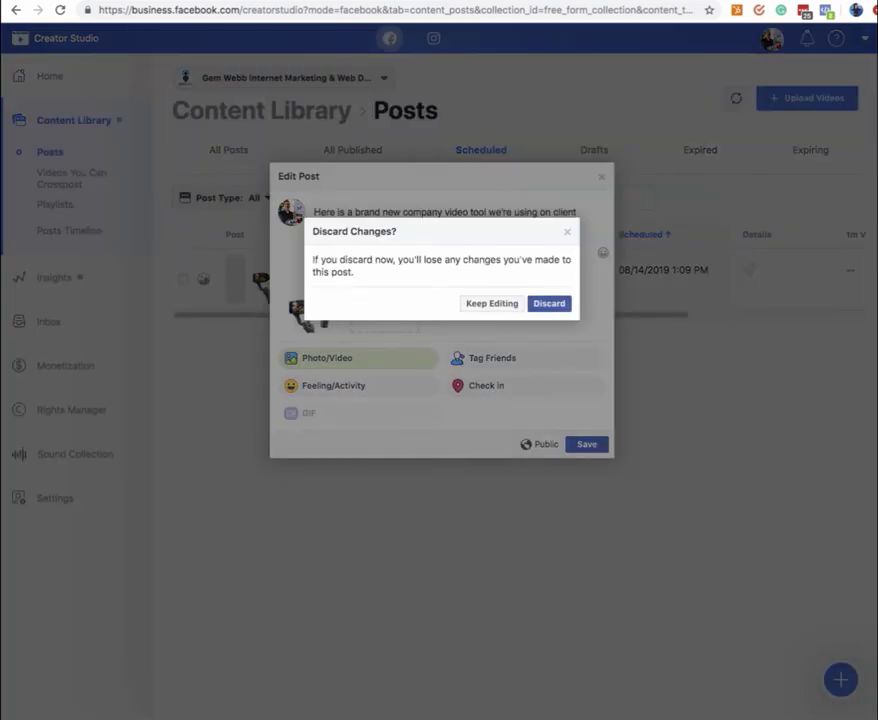
pyautogui.click(548, 303)
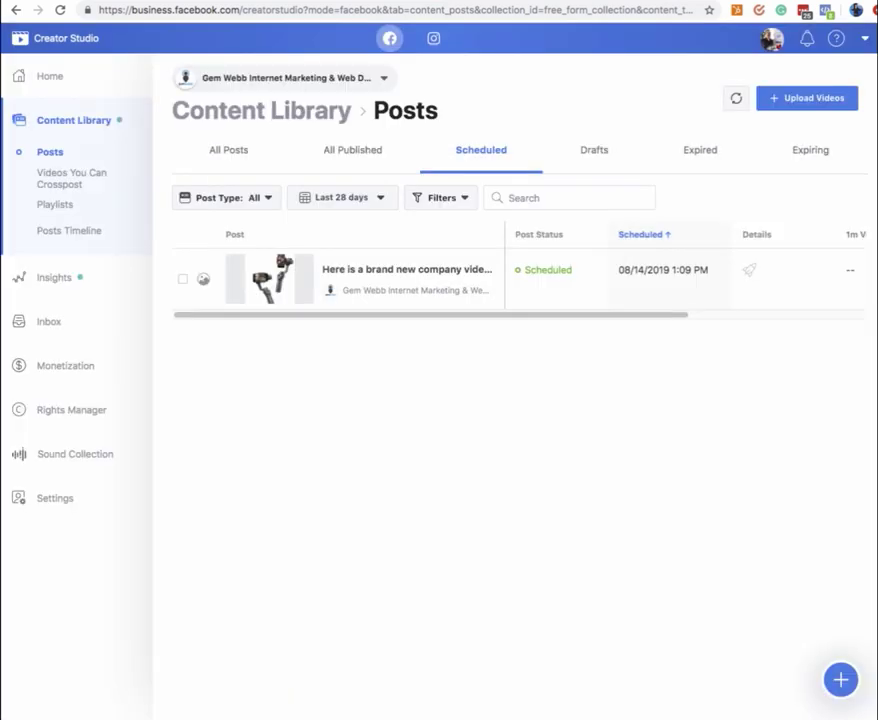
# Step: Permanently delete the scheduled gimbal post from the content library
pyautogui.click(183, 279)
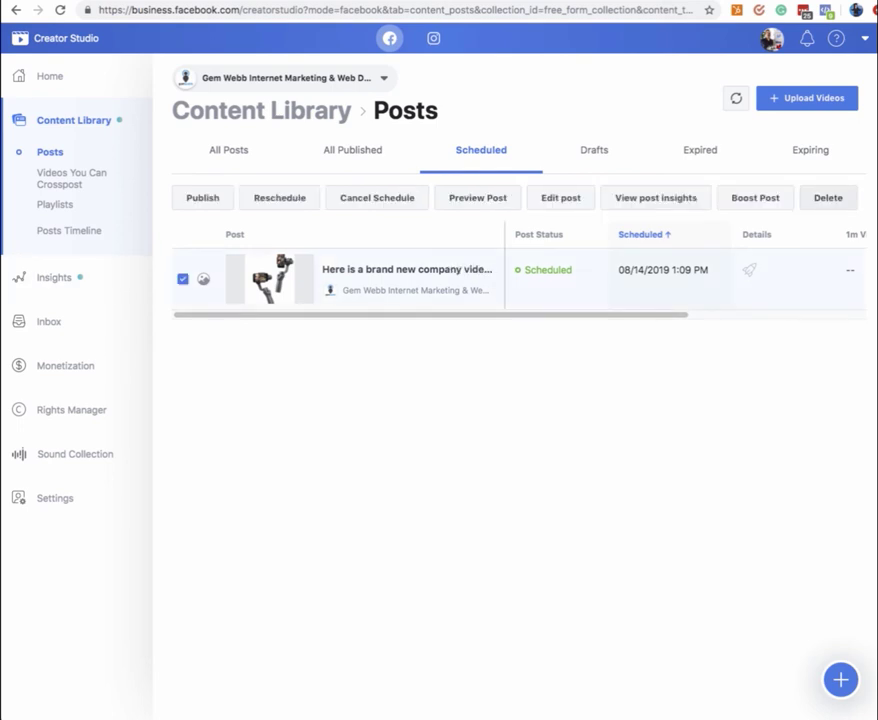
pyautogui.click(828, 197)
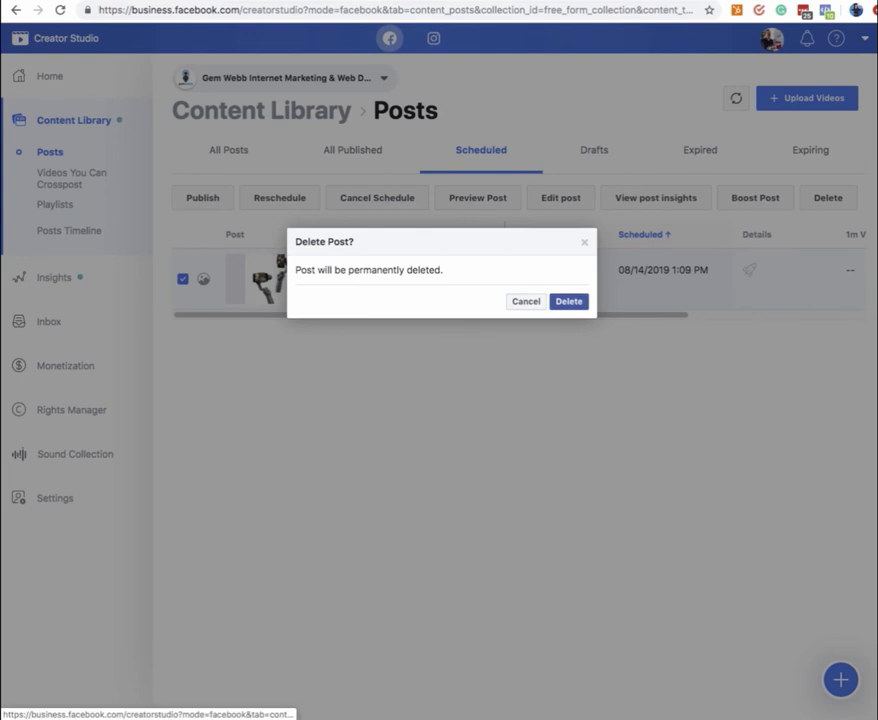
pyautogui.click(569, 301)
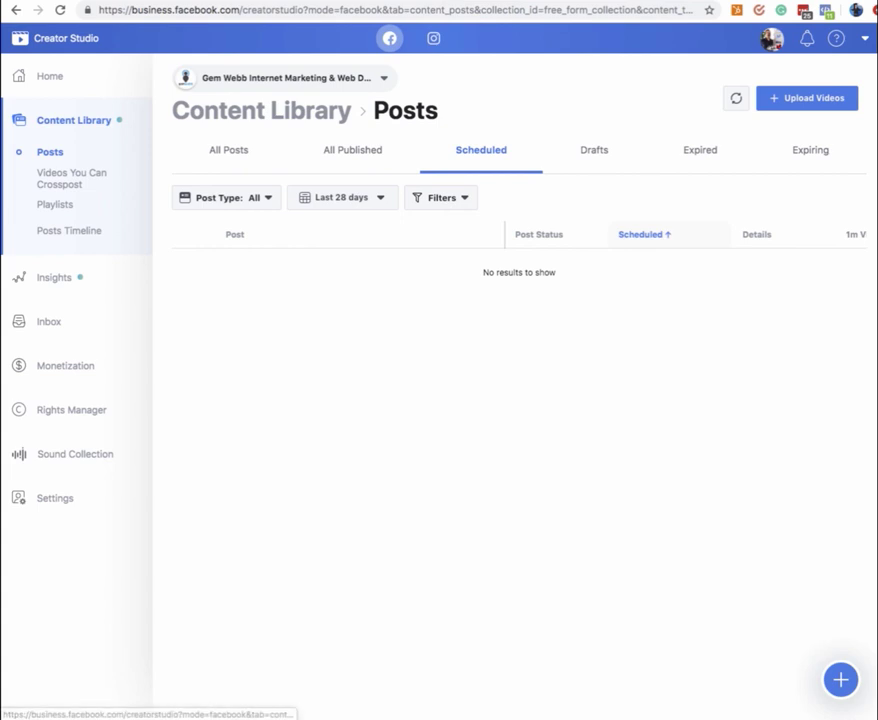
pyautogui.moveTo(374, 110); pyautogui.dragTo(425, 110)
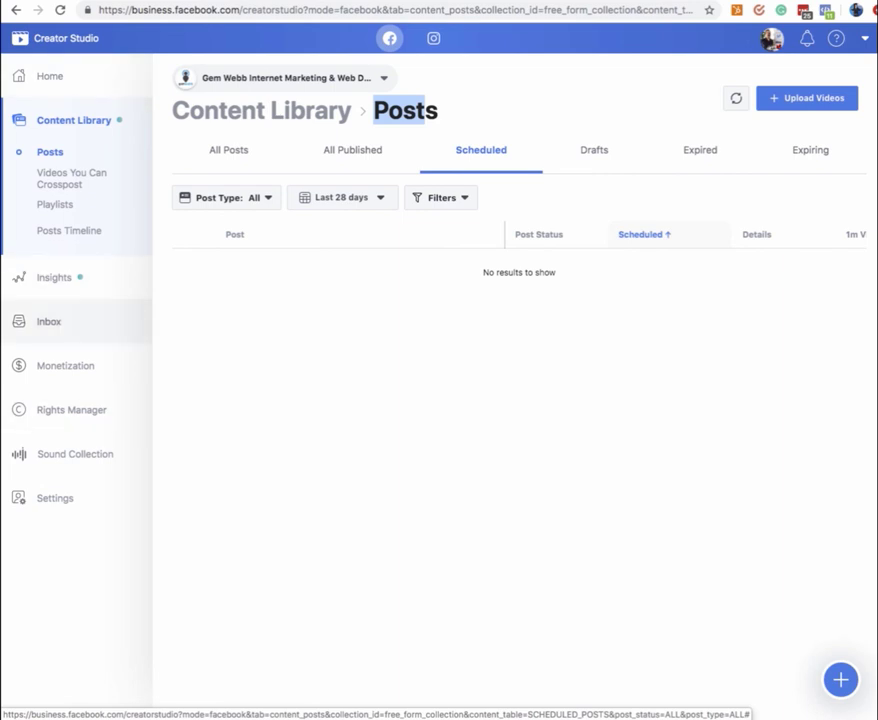
# Step: Return to the Facebook Home page and switch to the Instagram content library
pyautogui.click(50, 76)
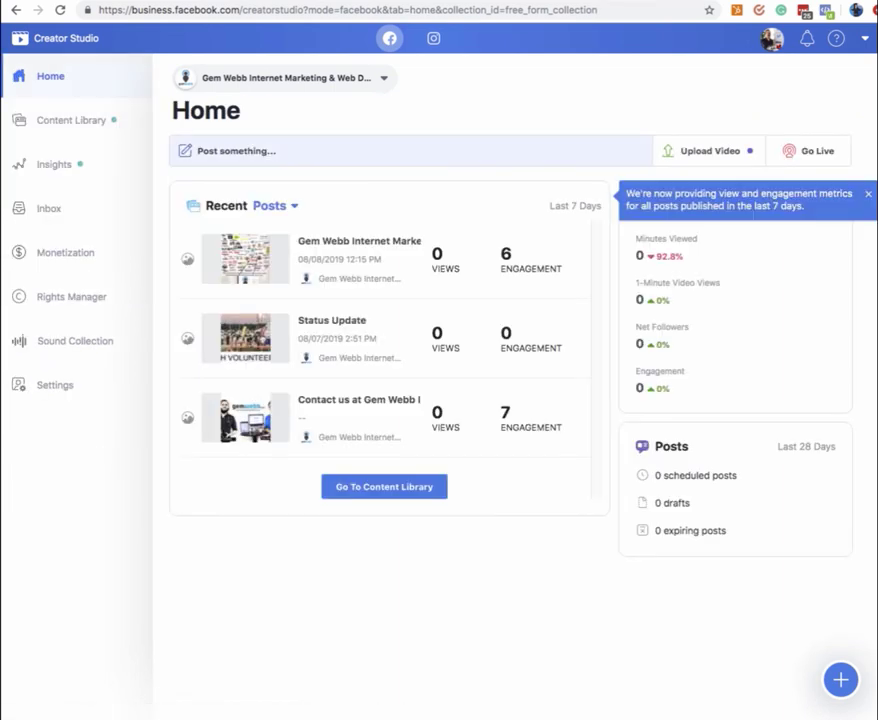
pyautogui.click(433, 38)
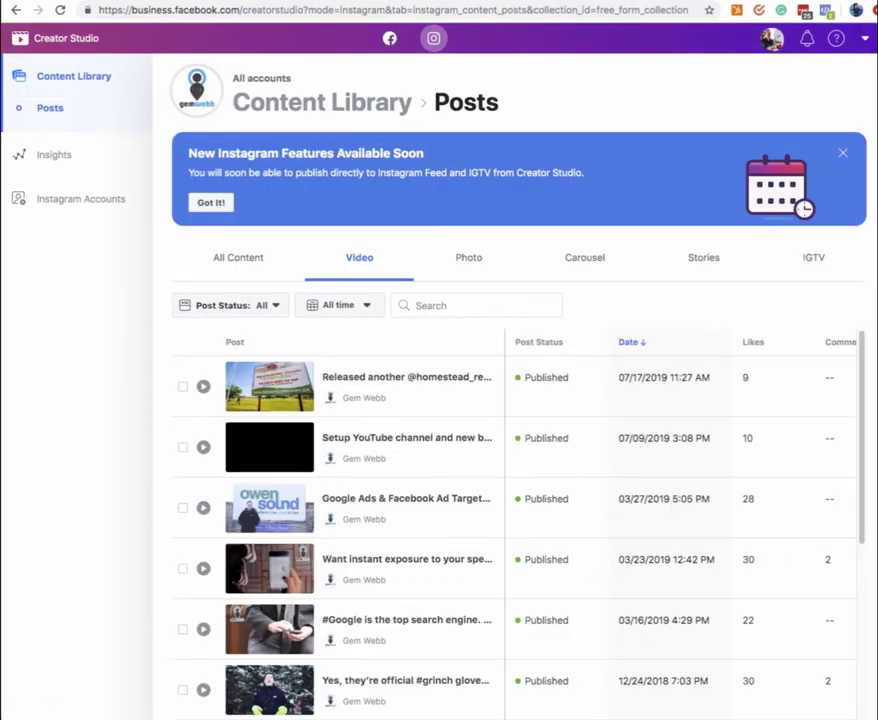